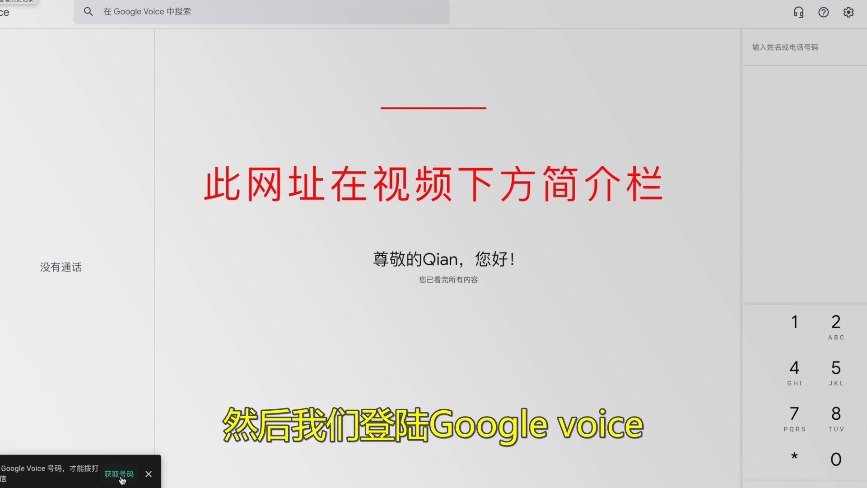
Start choosing a Google Voice number from the home page's get-number prompt.
click(122, 479)
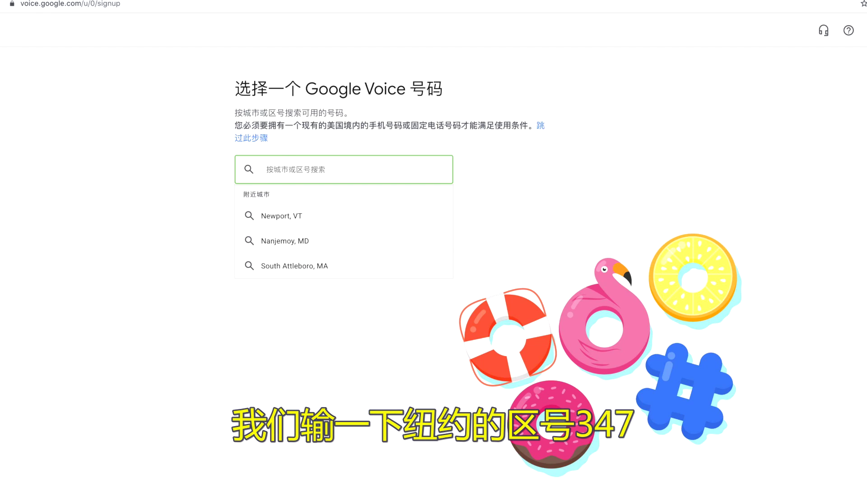
Search area code 347, claim a New York City number, and start linking an existing phone.
text(347)
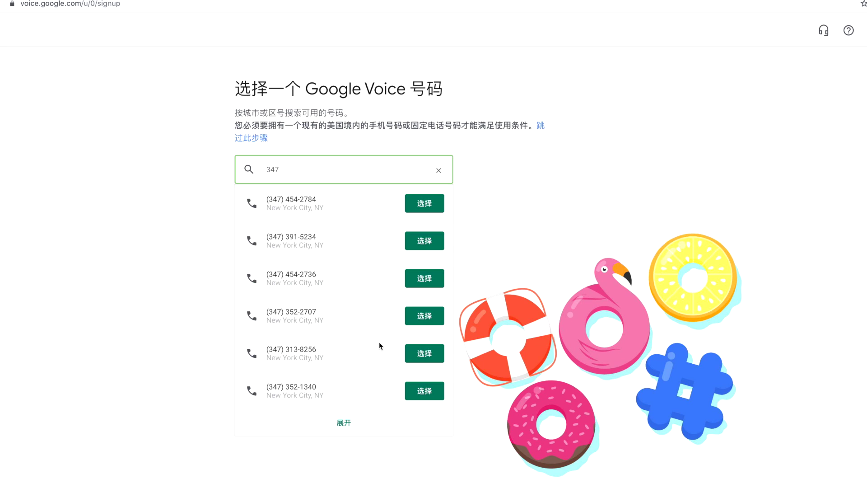
click(429, 357)
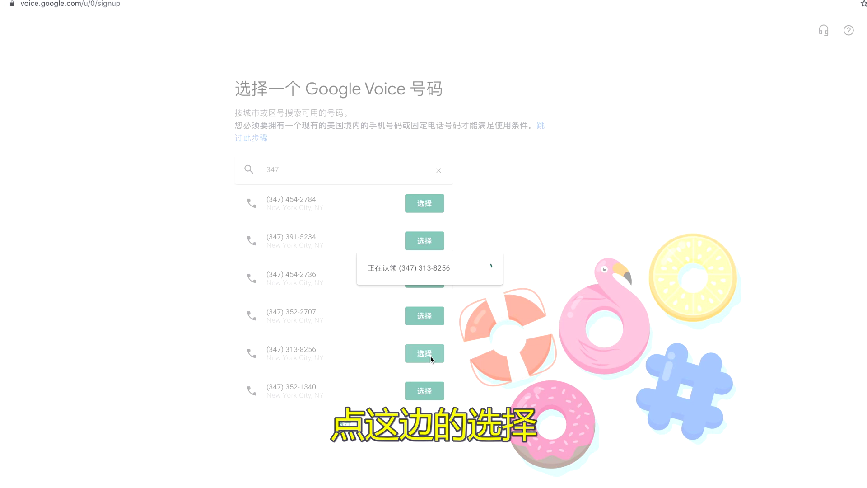
click(265, 143)
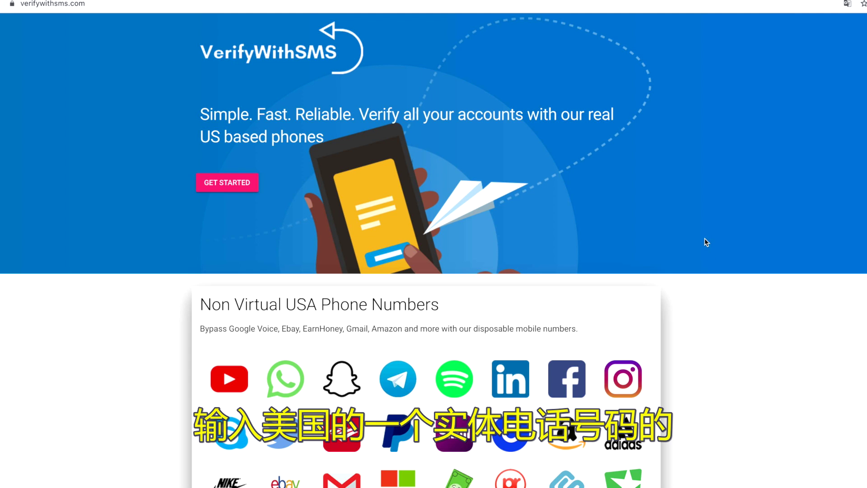
right_click(705, 238)
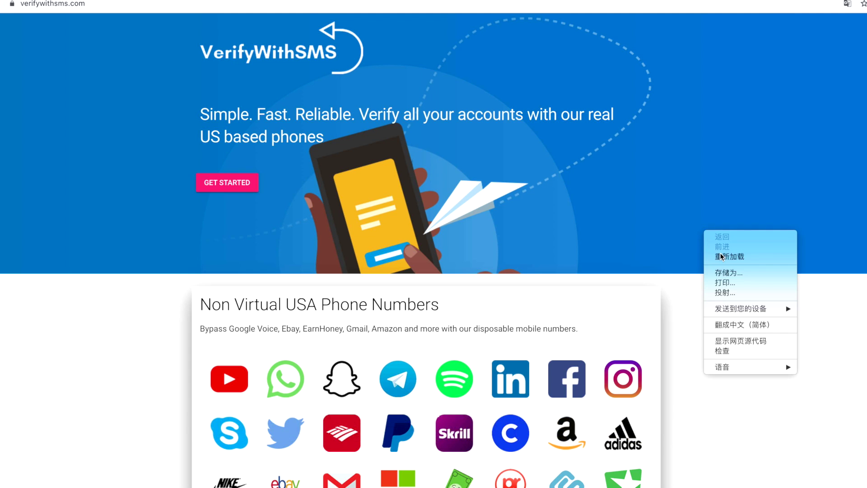
Translate the VerifyWithSMS homepage into Chinese, scroll through it, then go to sign-in.
click(740, 324)
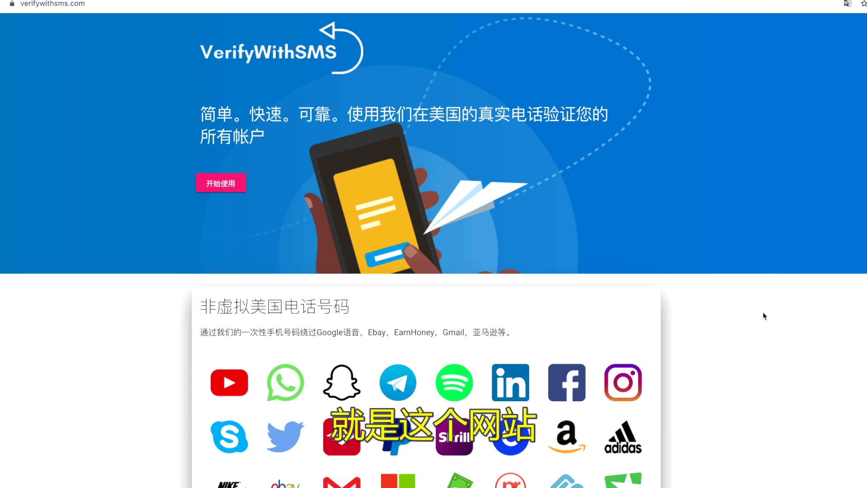
scroll(763, 316, down, 2)
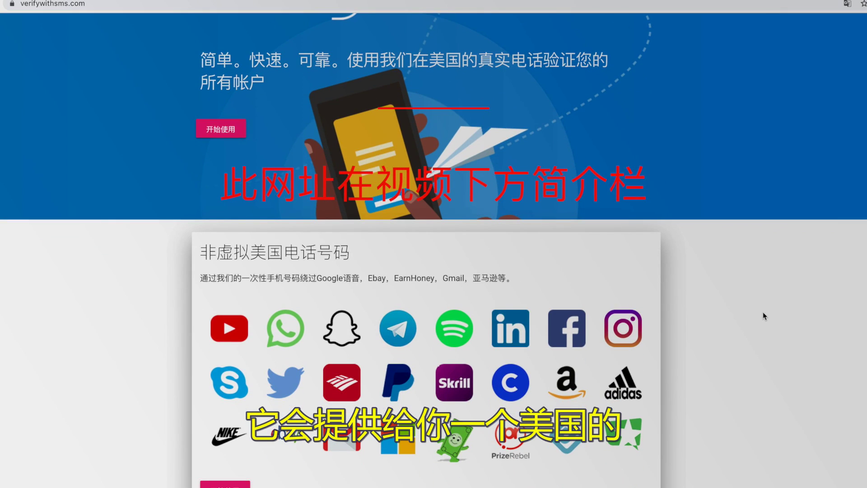
scroll(763, 316, down, 2)
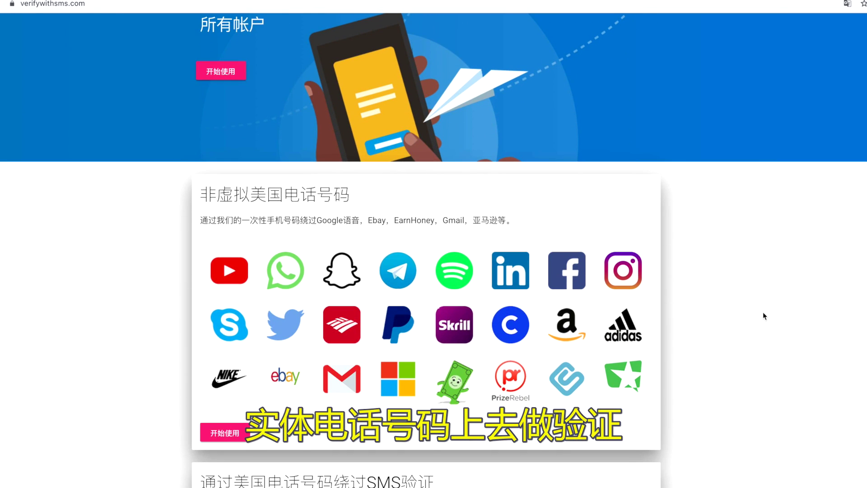
scroll(763, 315, down, 10)
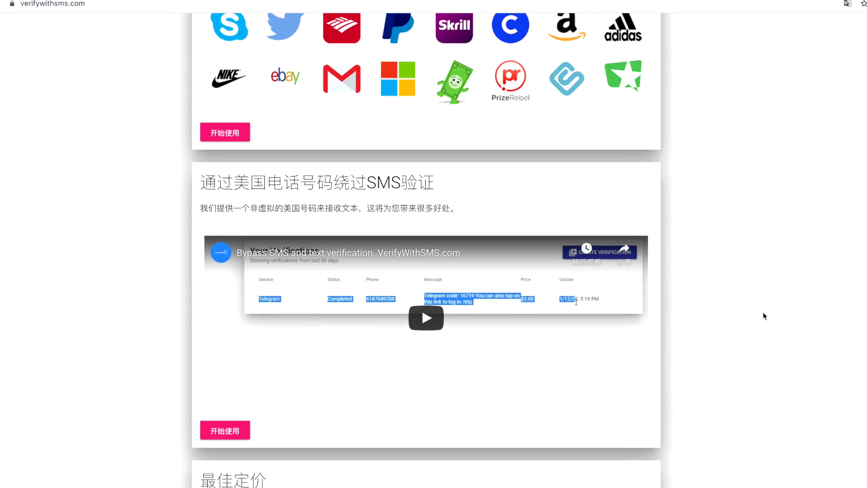
scroll(763, 316, down, 8)
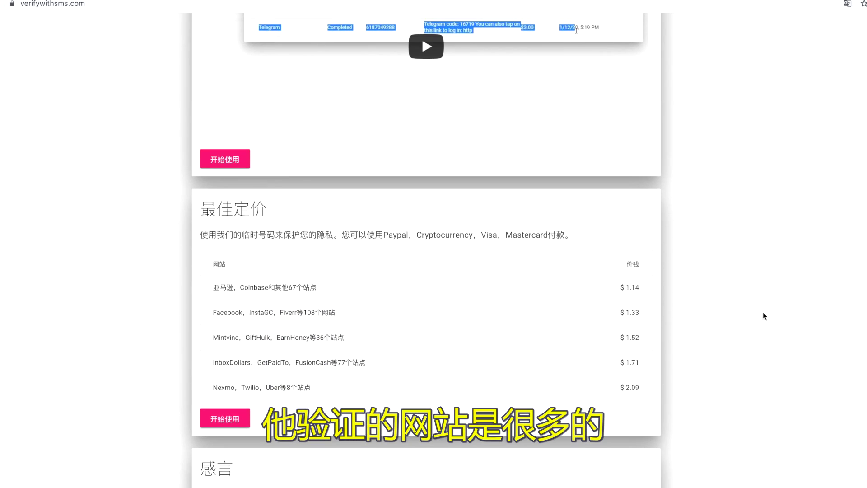
scroll(763, 315, down, 4)
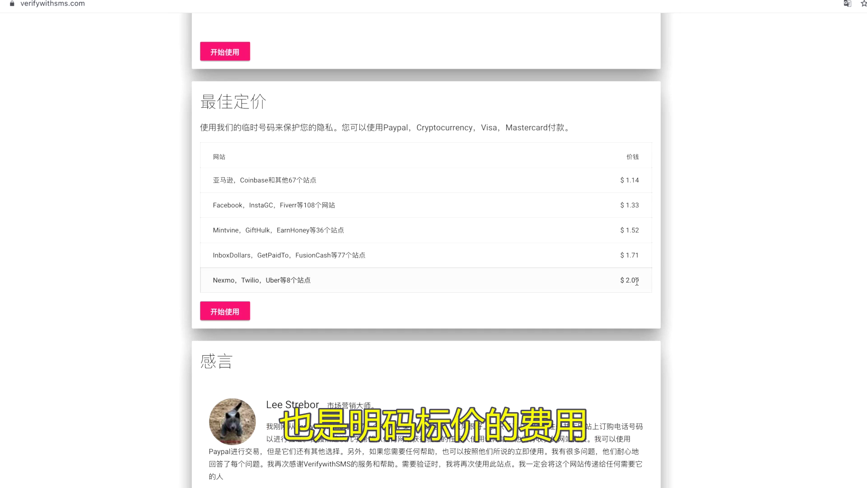
scroll(637, 281, down, 8)
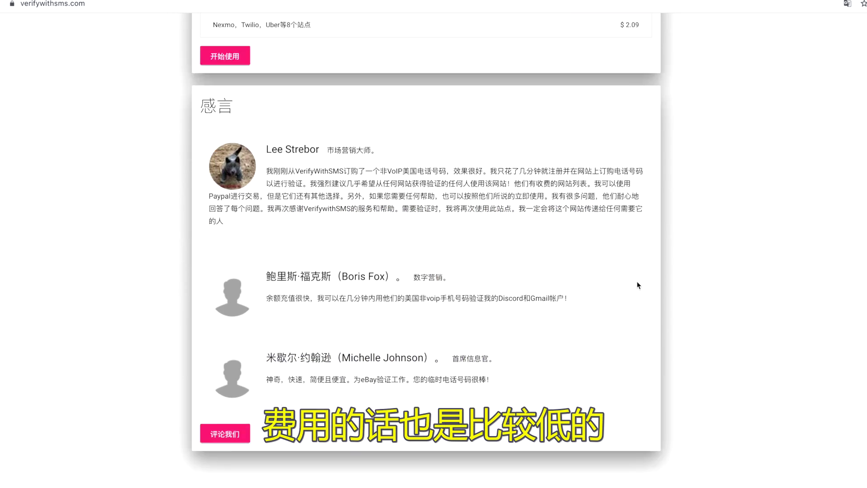
scroll(727, 280, up, 15)
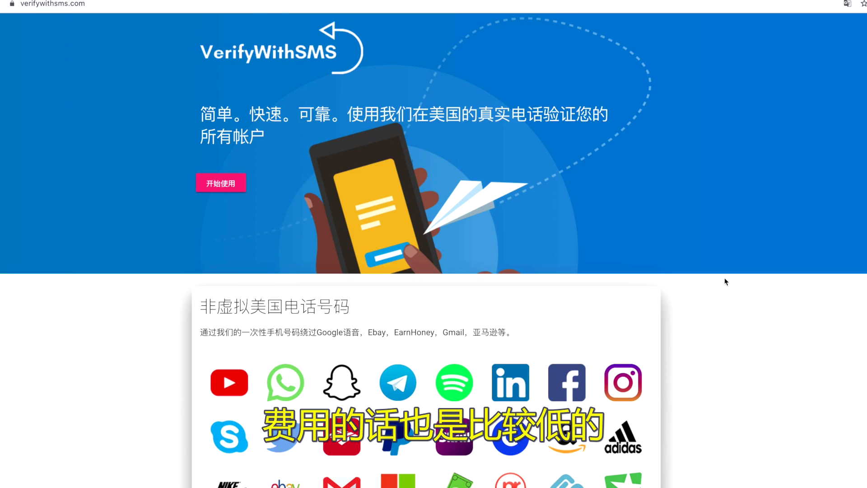
click(216, 184)
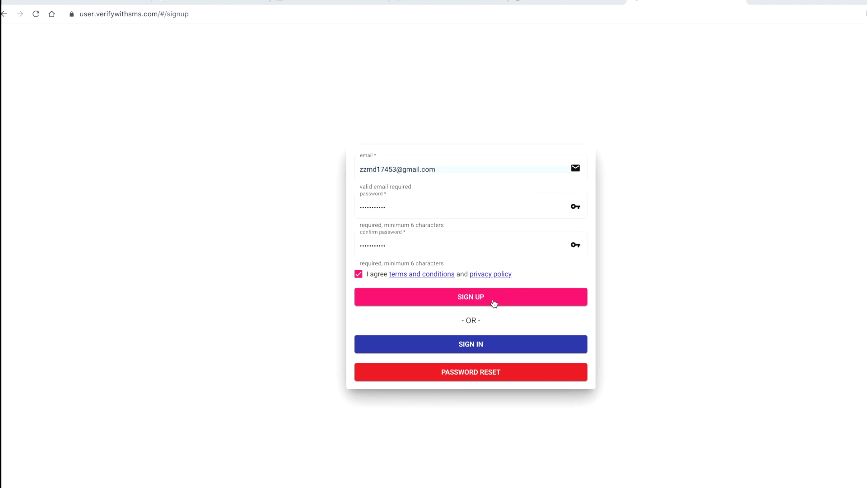
Register a new VerifyWithSMS account and translate its $0.00 dashboard into Chinese.
click(493, 303)
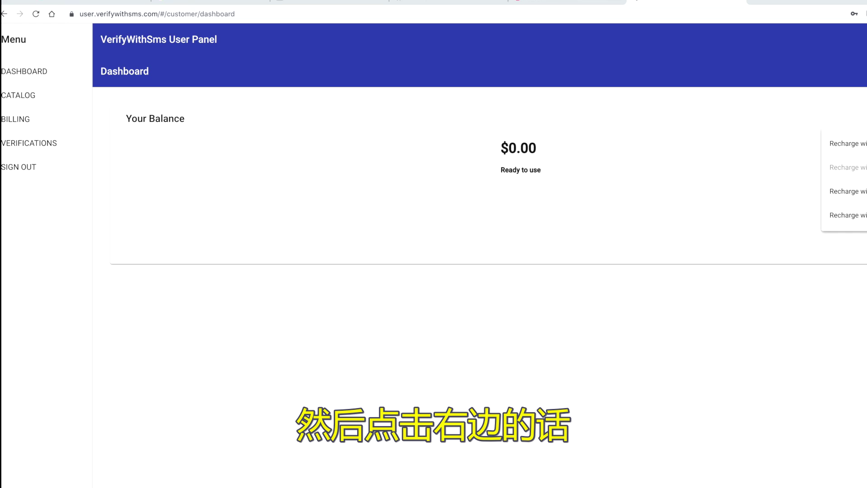
right_click(694, 181)
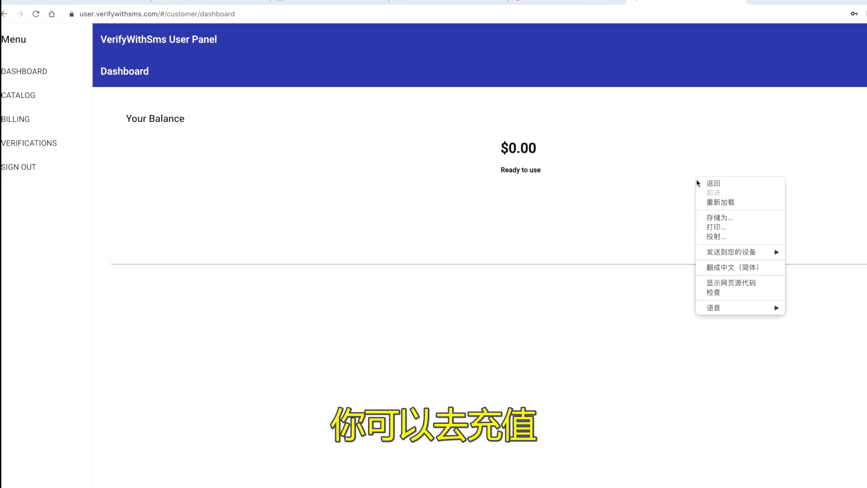
click(722, 267)
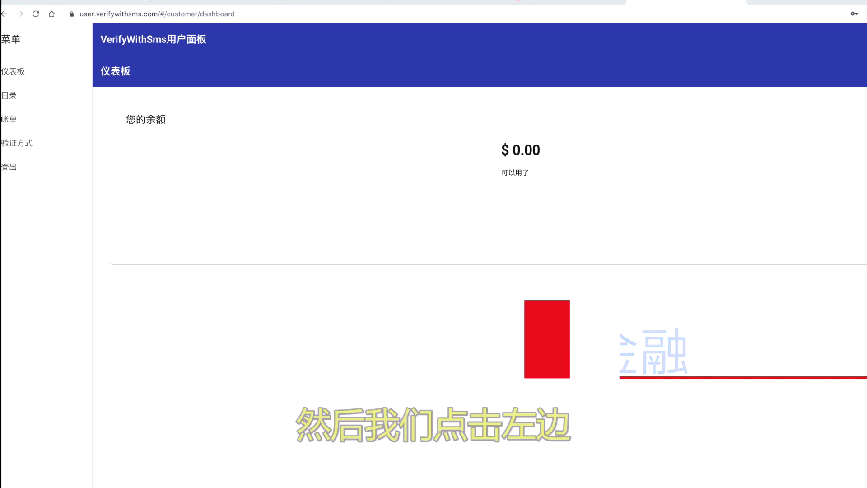
click(18, 77)
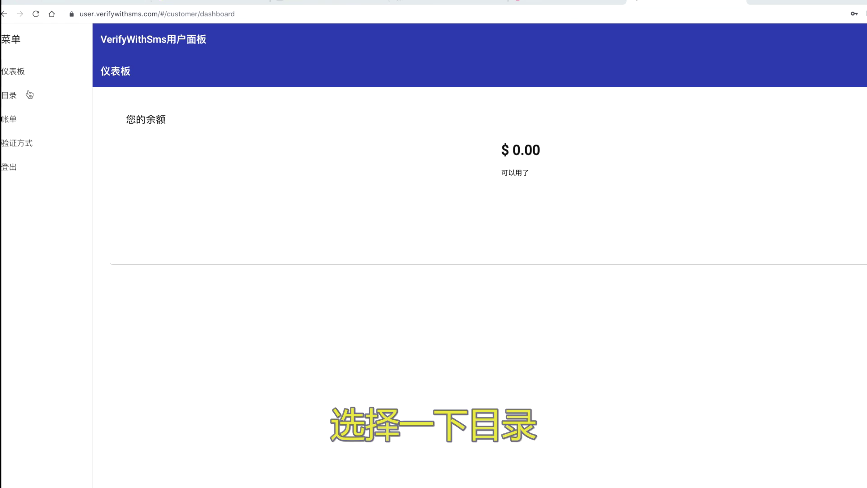
Show the service Catalog page in its original English.
click(18, 97)
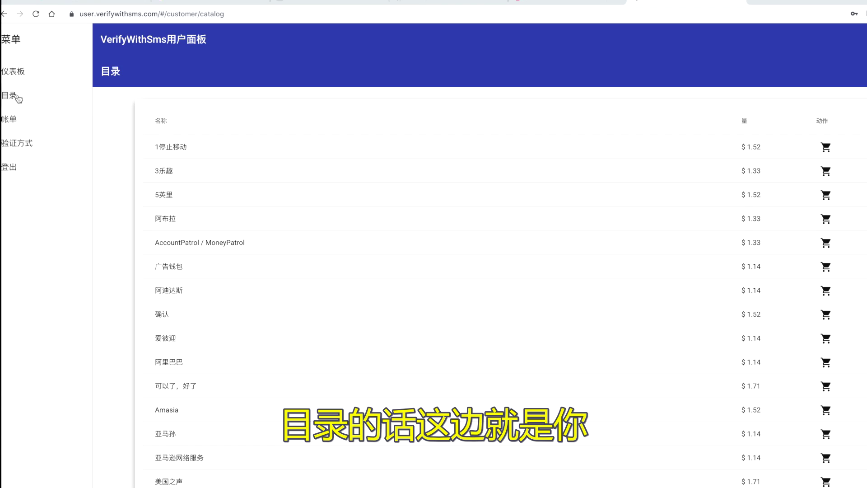
right_click(110, 130)
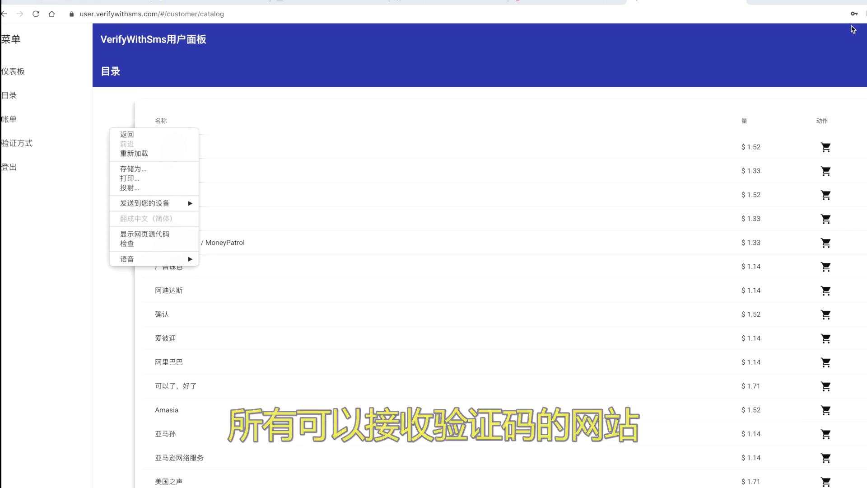
click(863, 14)
click(863, 14)
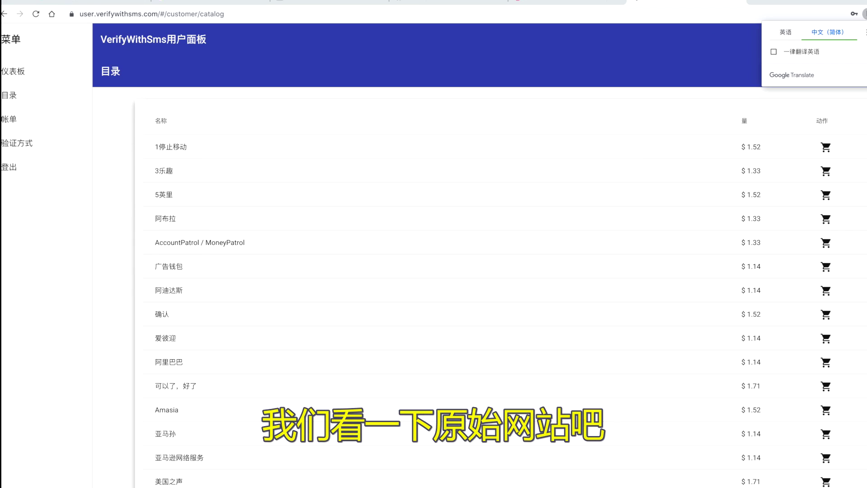
click(789, 41)
click(97, 253)
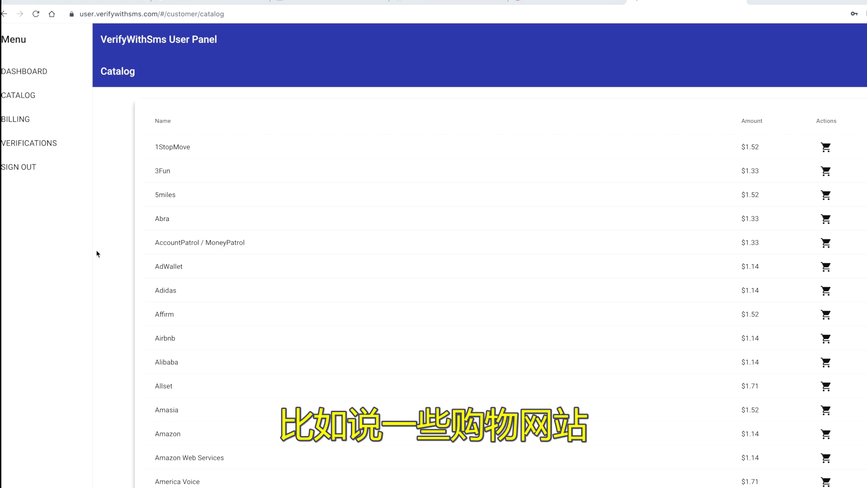
click(28, 97)
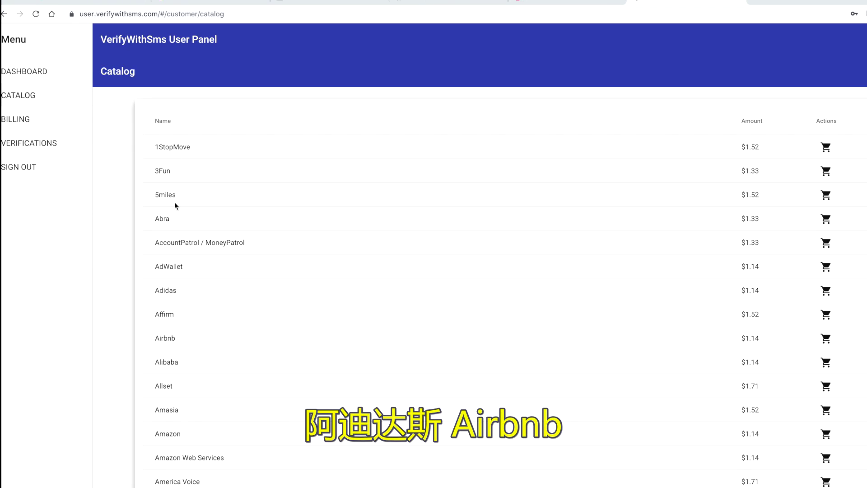
Scroll the catalog down and highlight the Google Voice entry priced at $2.09.
scroll(133, 311, down, 9)
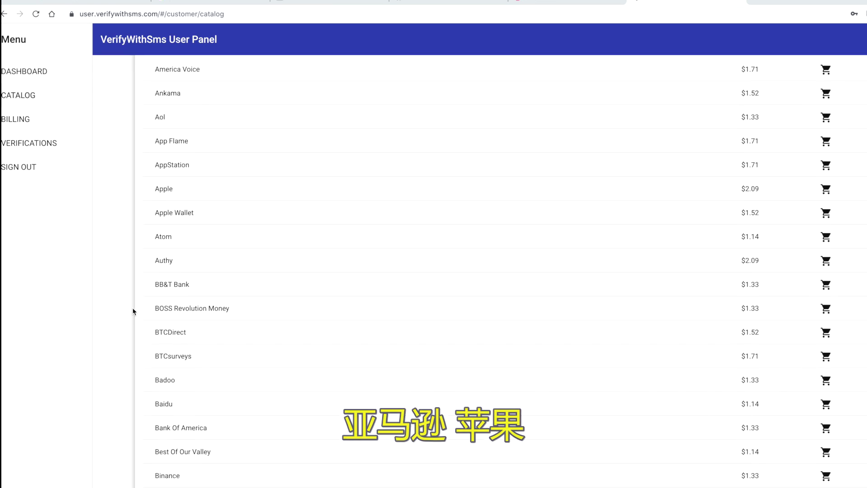
scroll(133, 310, down, 20)
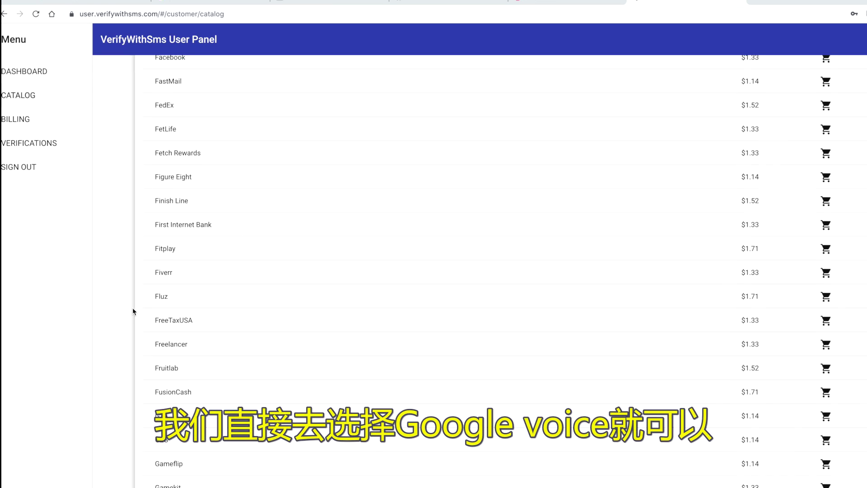
scroll(133, 311, down, 6)
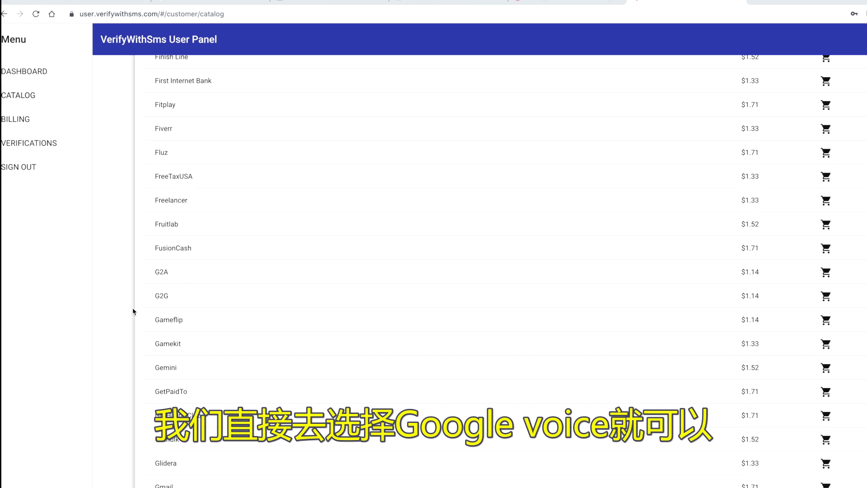
scroll(133, 310, down, 6)
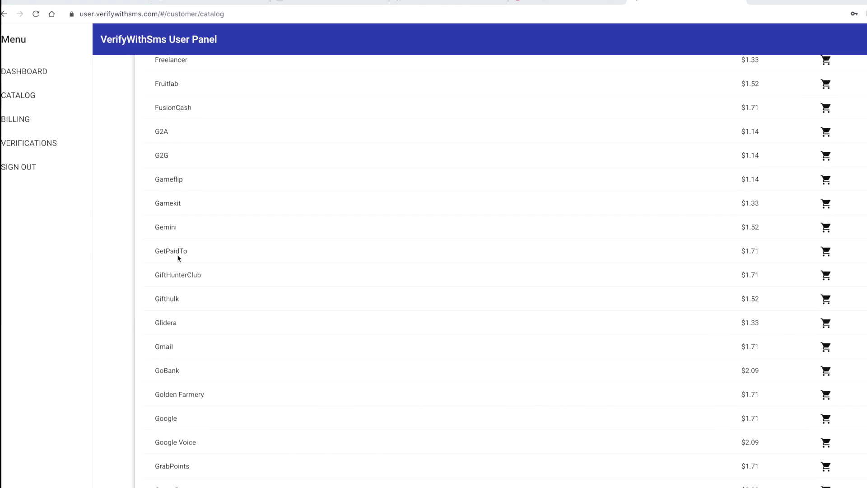
scroll(184, 324, down, 2)
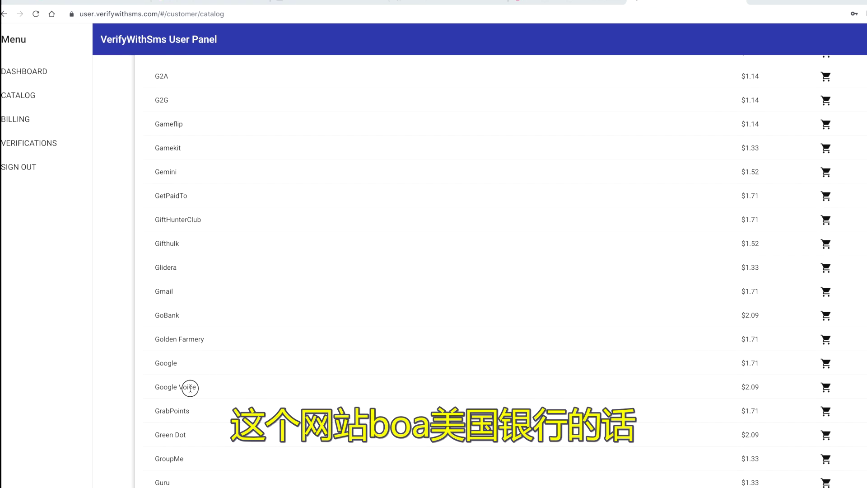
drag(156, 388, 242, 387)
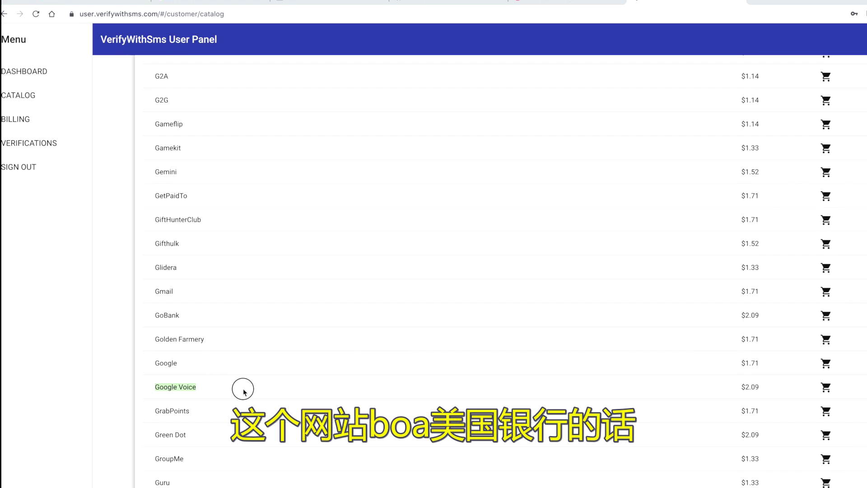
Start a Google Voice verification order, accepting the proxy warning and selecting Google Voice.
click(825, 387)
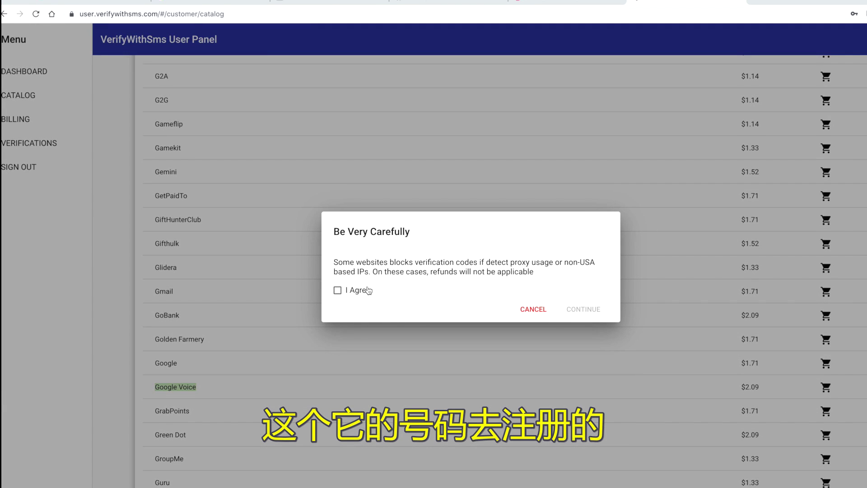
click(338, 290)
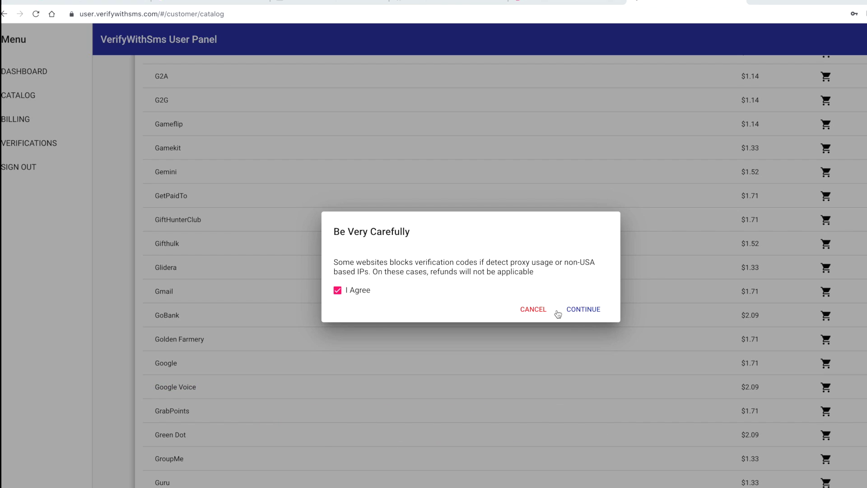
click(581, 310)
click(437, 225)
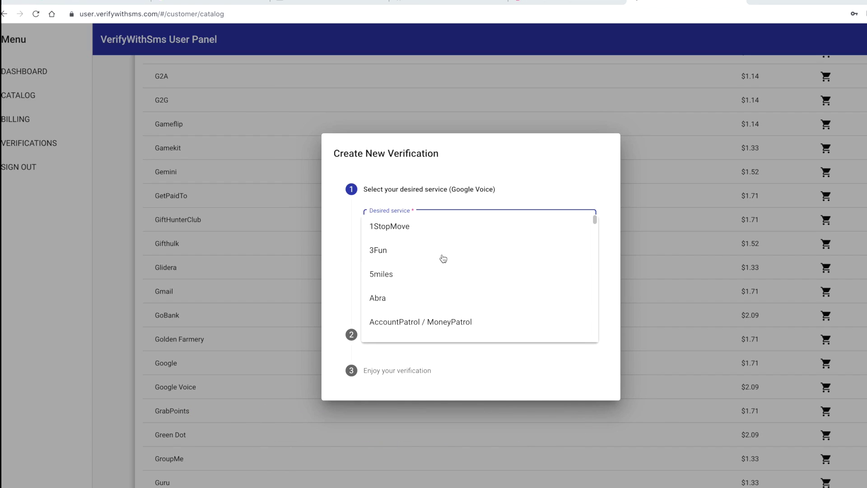
scroll(443, 258, down, 20)
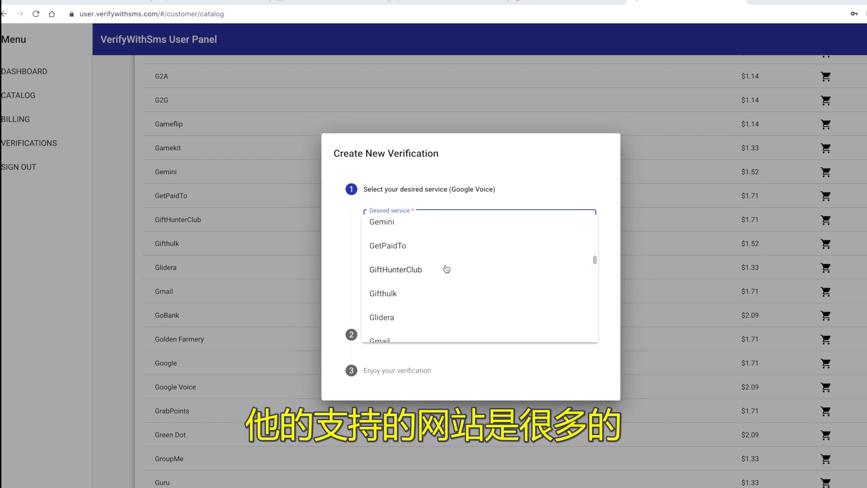
scroll(446, 269, down, 4)
click(434, 281)
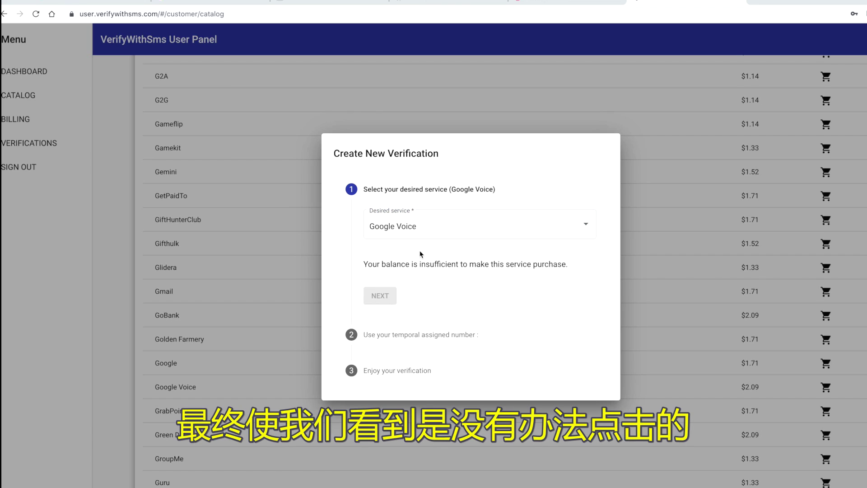
Translate the insufficient-balance notice into Chinese, close the dialog, and return to the dashboard.
right_click(582, 167)
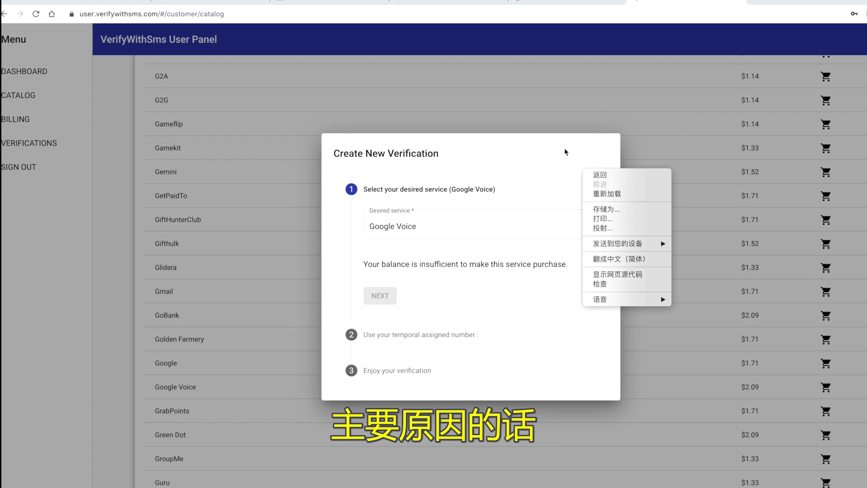
click(618, 259)
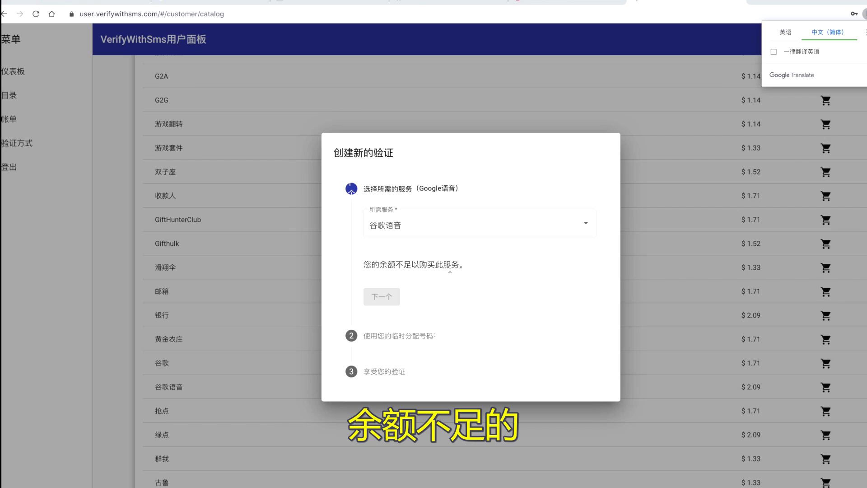
click(393, 294)
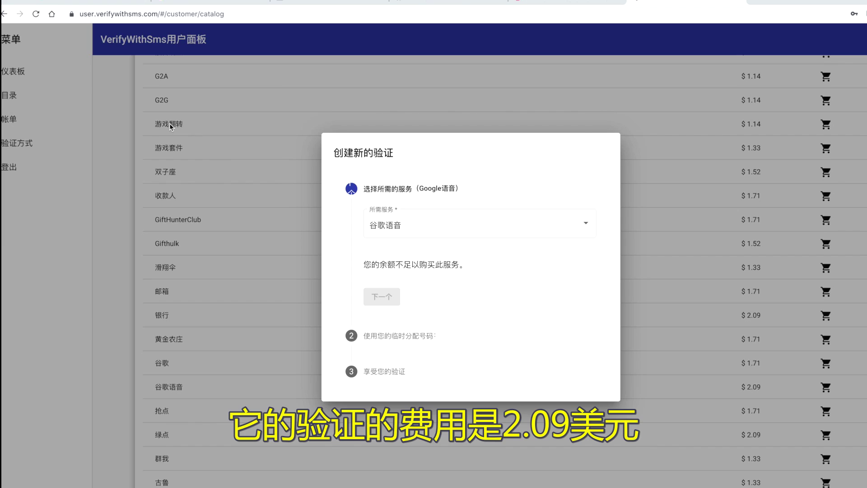
click(42, 76)
click(21, 76)
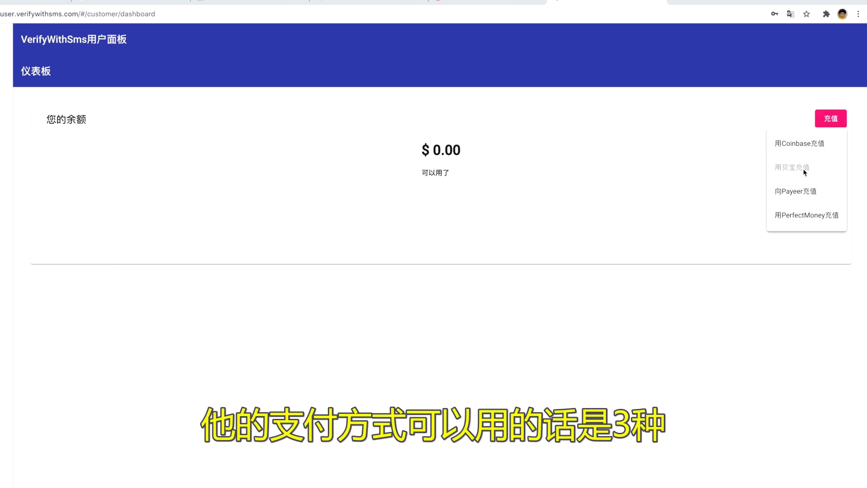
Recharge the balance with 2.1 via Coinbase, since PayPal is unavailable, and submit the payment.
click(803, 169)
click(830, 121)
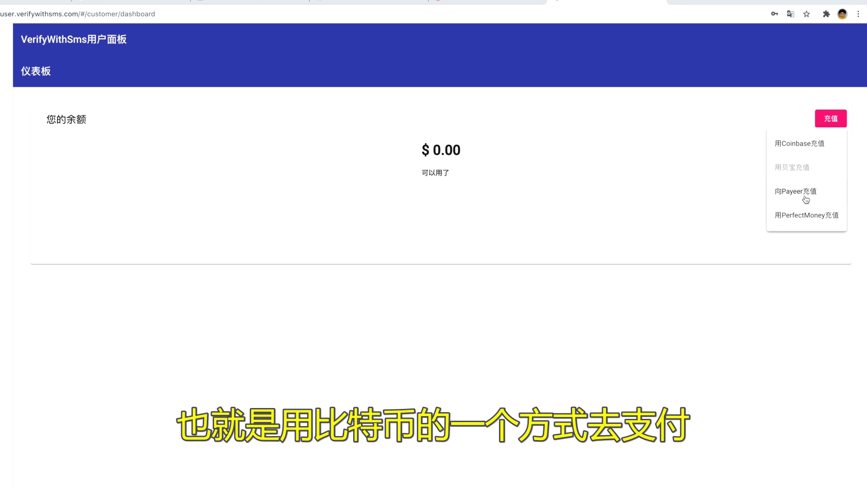
click(817, 142)
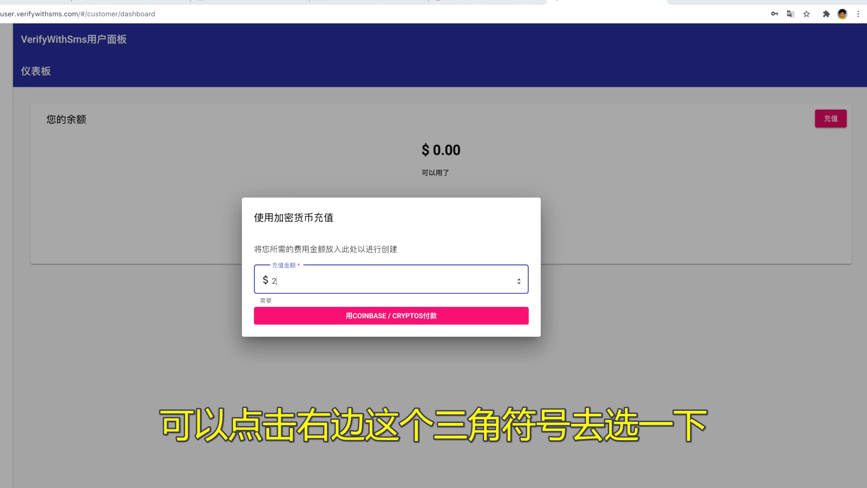
click(519, 284)
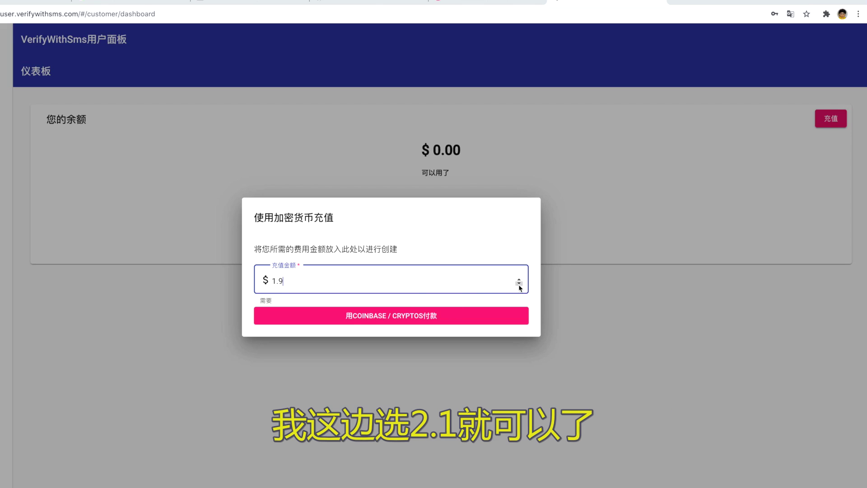
click(518, 285)
click(519, 279)
click(519, 279)
click(519, 279)
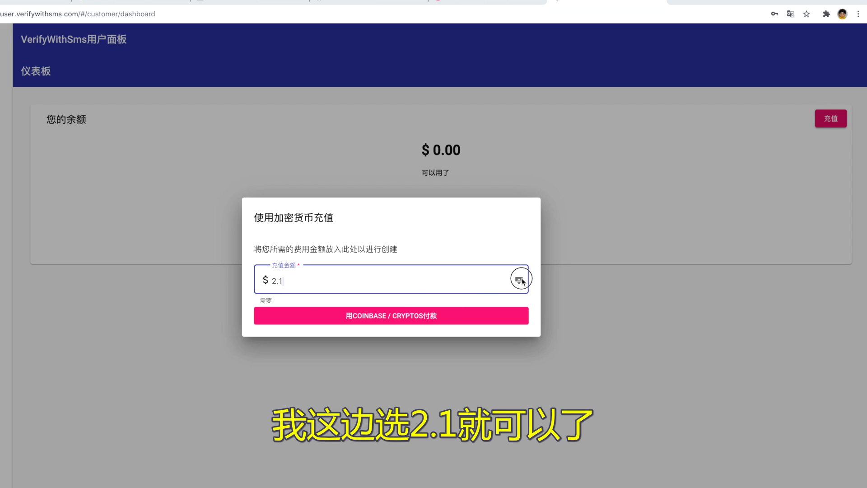
click(396, 317)
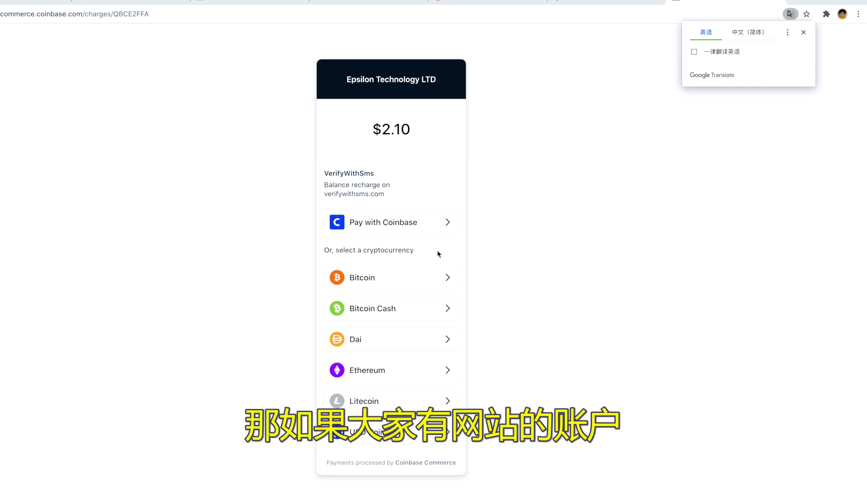
Pay the $2.10 charge in Bitcoin and display its payment QR code.
click(423, 222)
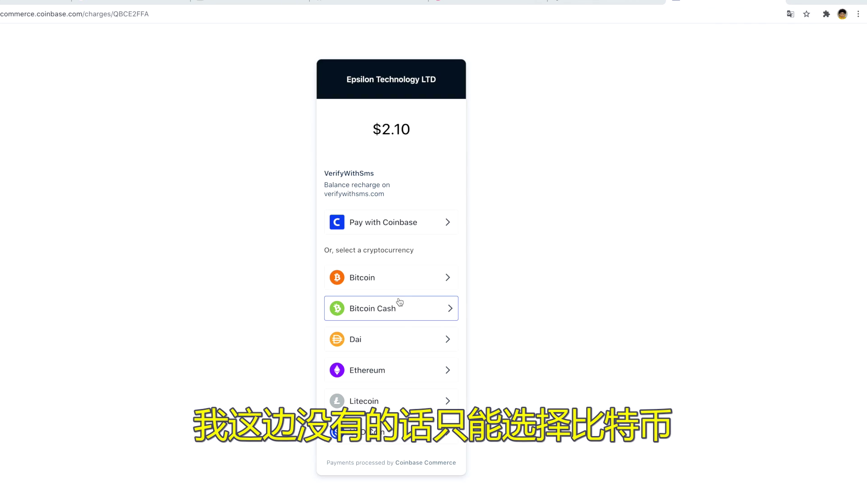
click(400, 283)
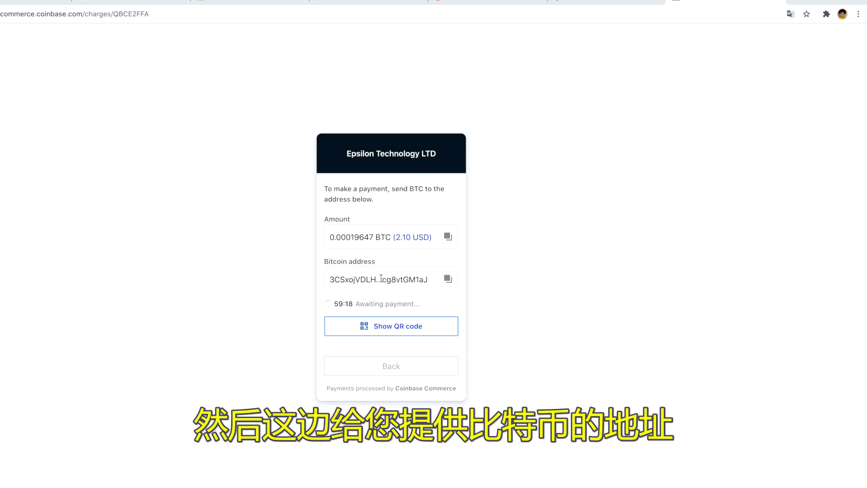
click(374, 330)
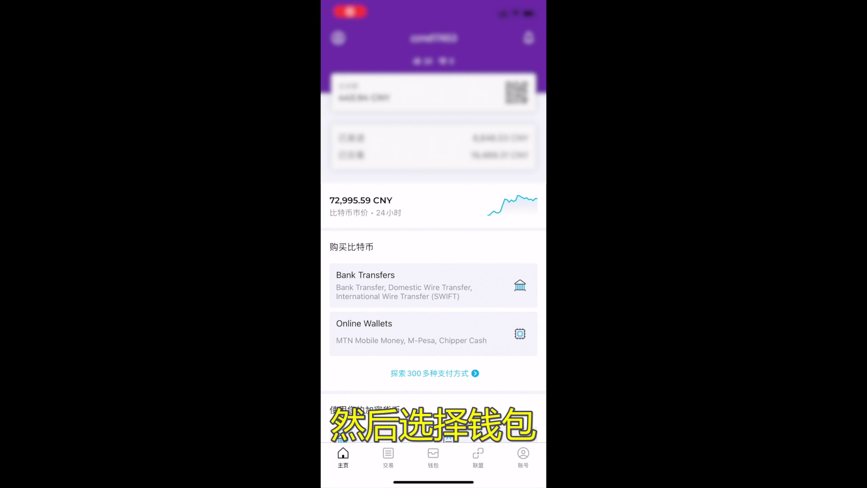
Send 0.00019647 BTC from the Paxful wallet and confirm with the two-factor SMS code.
click(433, 455)
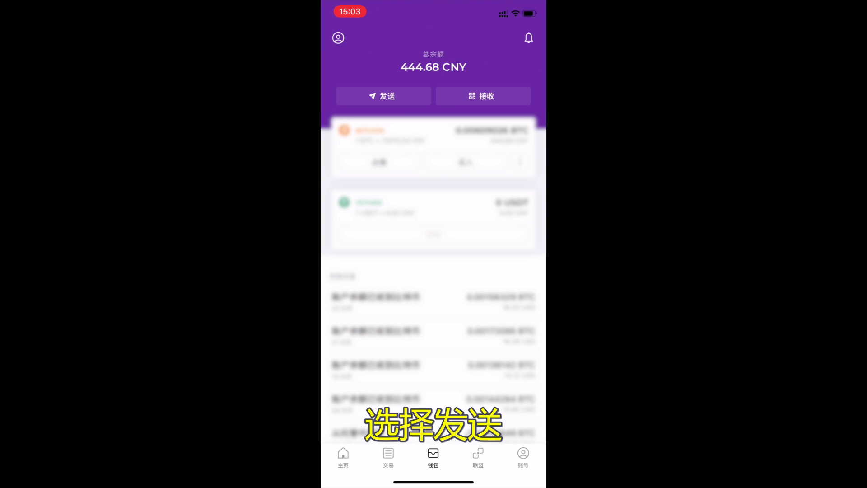
click(383, 96)
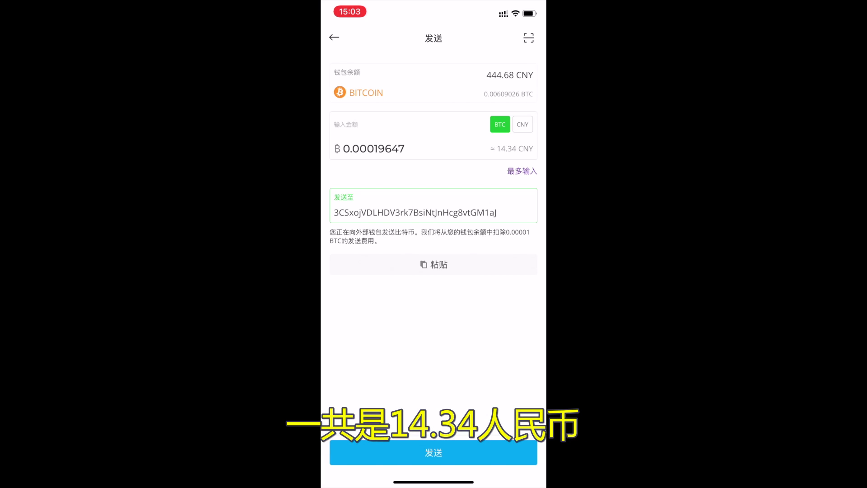
click(434, 452)
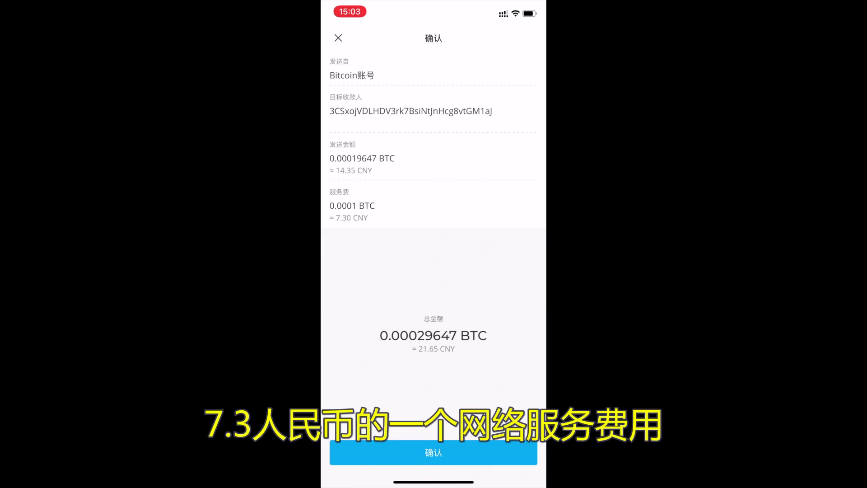
click(434, 452)
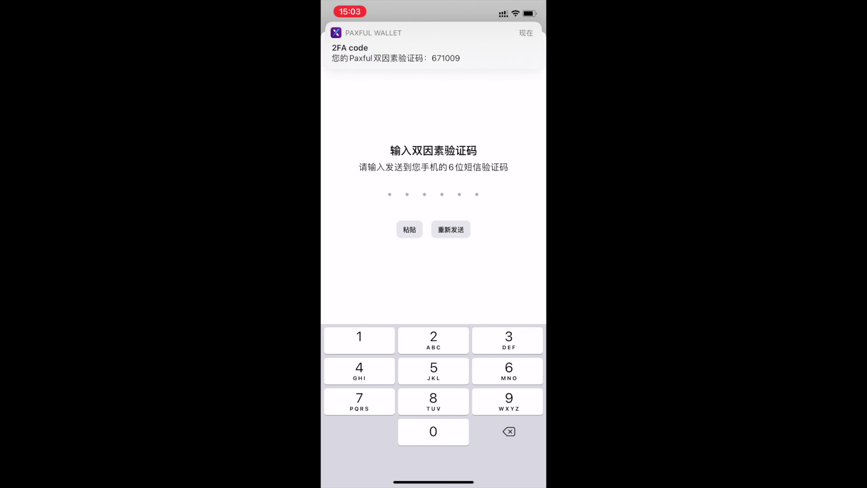
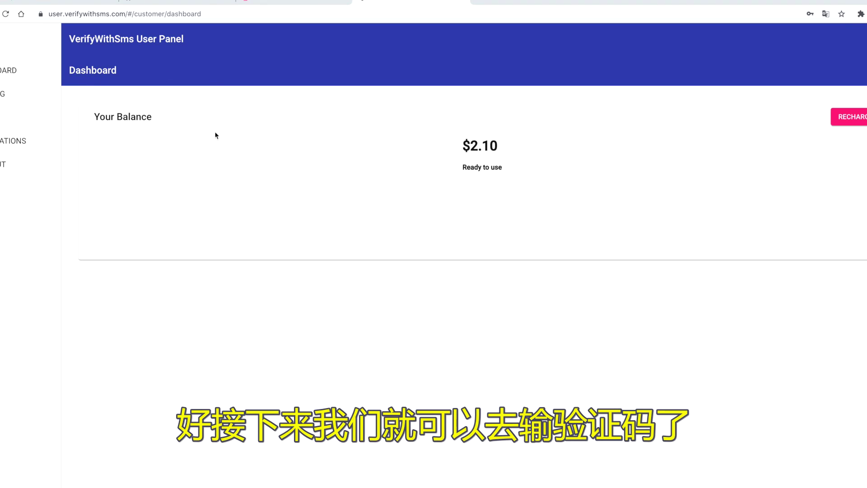
Start a new Google Voice verification order from the catalog, accepting the proxy warning.
click(2, 95)
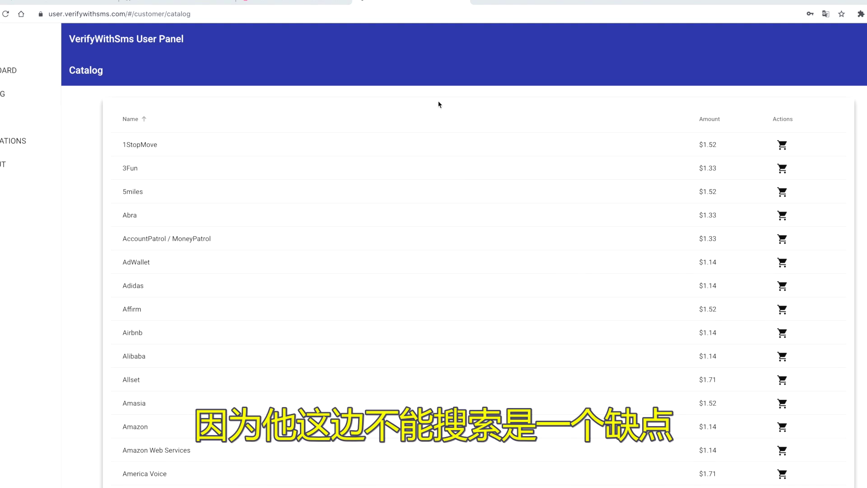
scroll(491, 155, down, 20)
scroll(415, 188, down, 20)
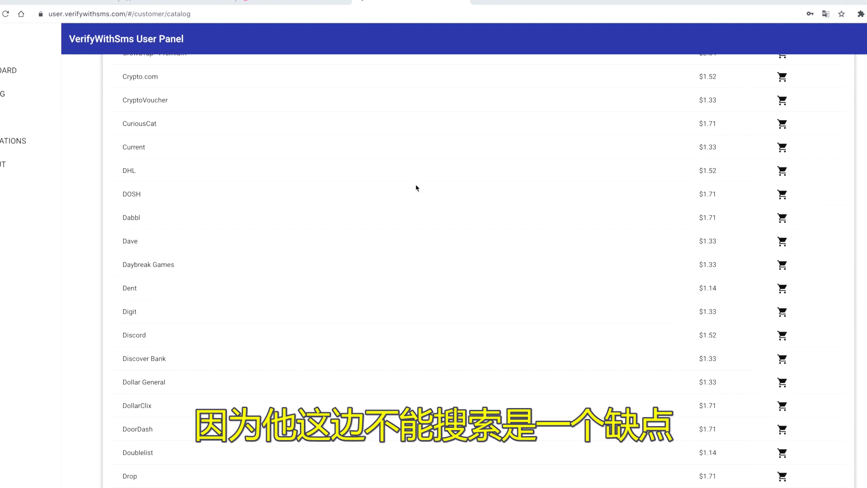
scroll(416, 188, down, 1)
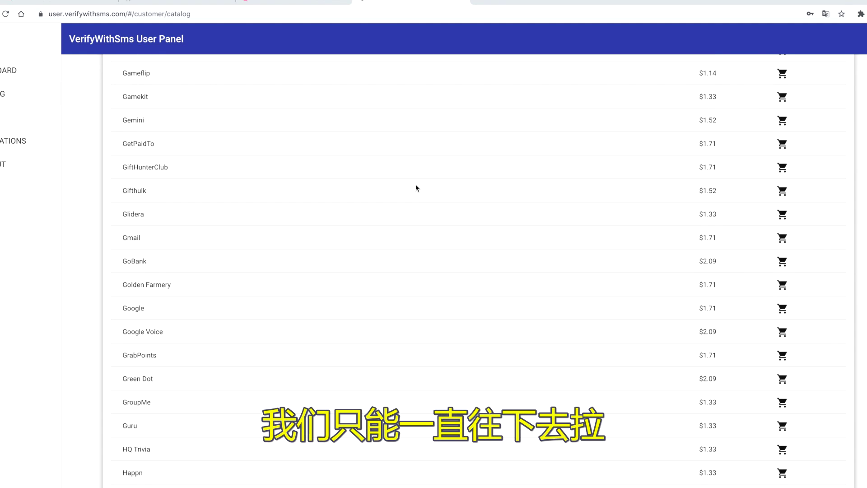
click(782, 332)
click(325, 287)
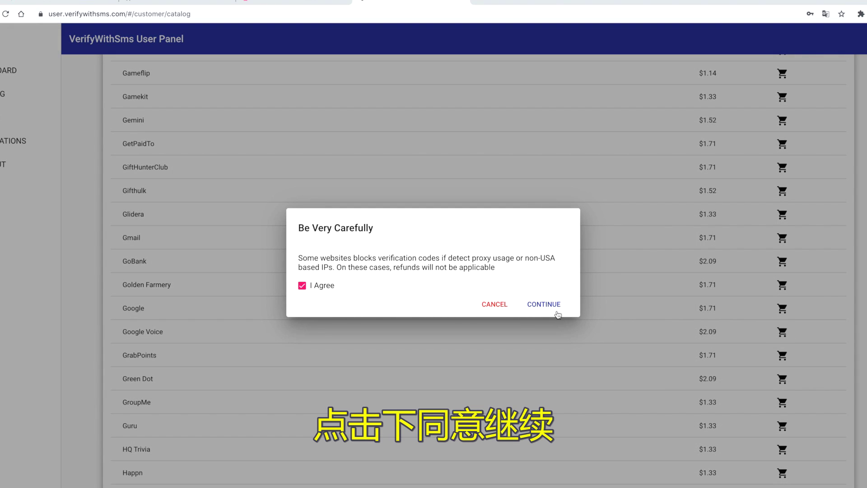
click(544, 304)
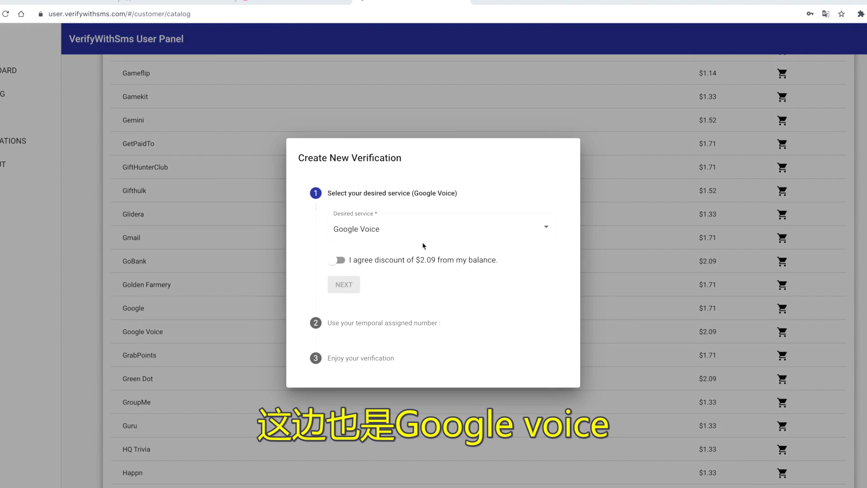
Agree to the $2.09 deduction, copy the assigned US number, and return to Google Voice.
click(338, 260)
click(345, 285)
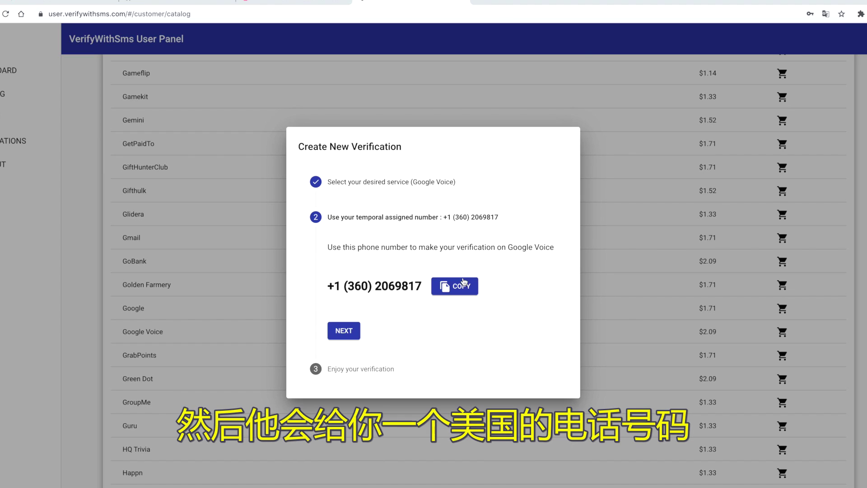
click(462, 288)
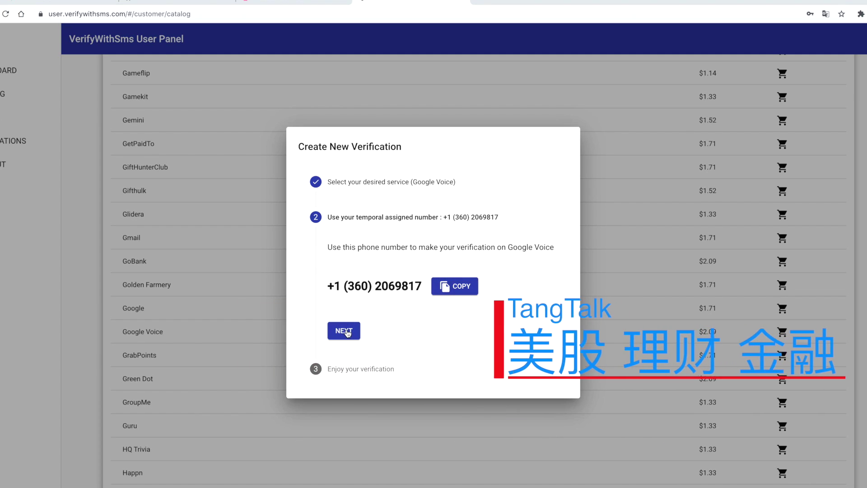
click(51, 3)
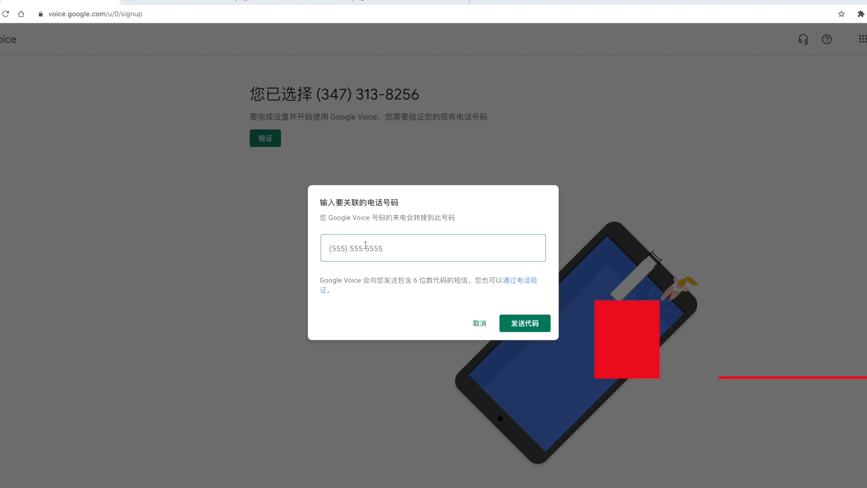
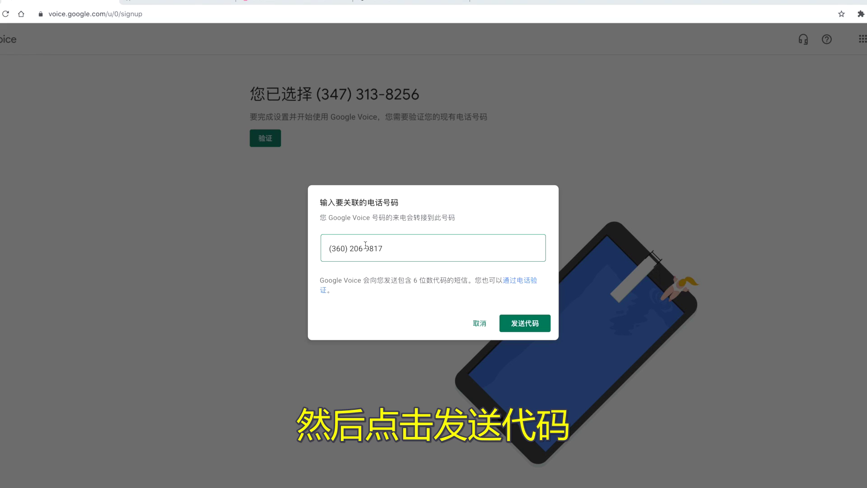
Paste the temporary VerifyWithSMS number into Google Voice and request a verification code for it.
click(525, 331)
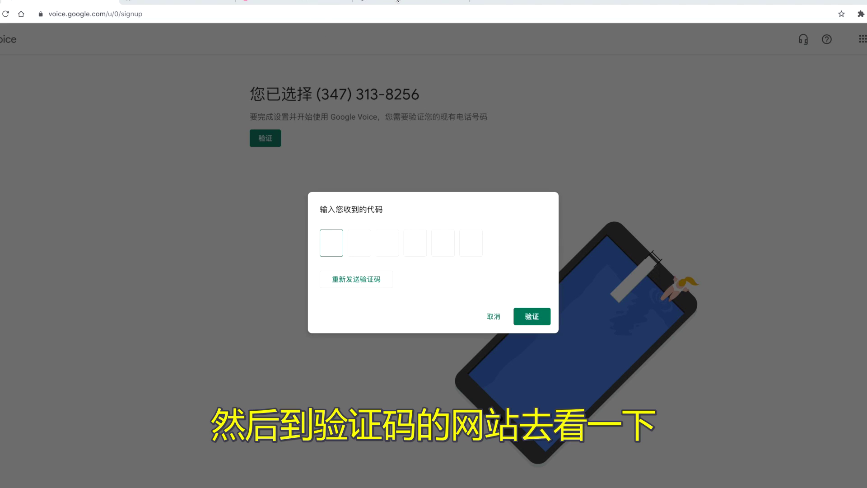
click(395, 2)
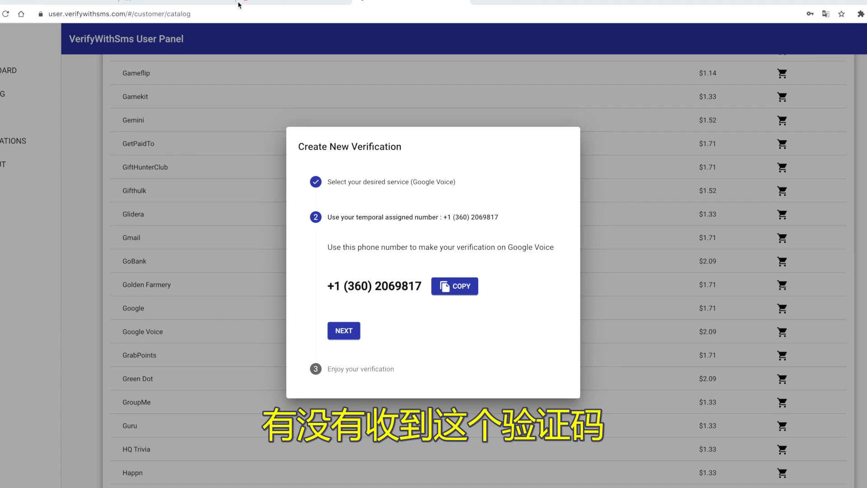
Reveal the texted Google Voice verification code in VerifyWithSMS and select it.
click(352, 334)
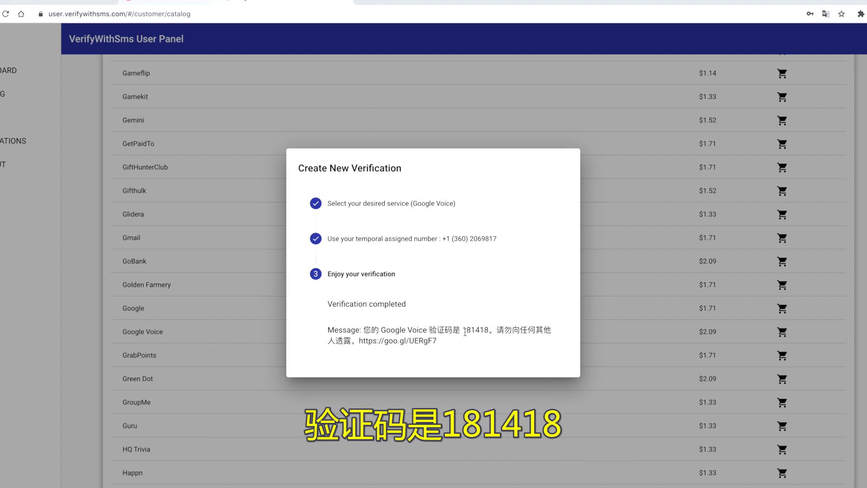
drag(463, 331, 490, 328)
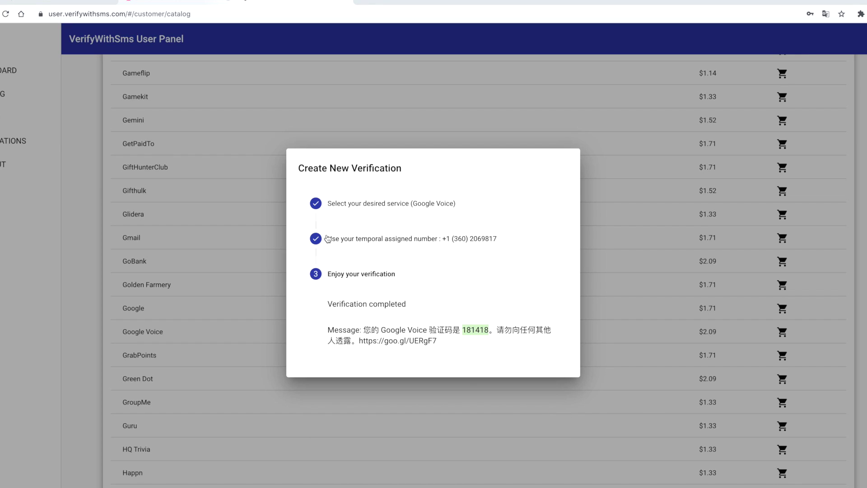
click(34, 6)
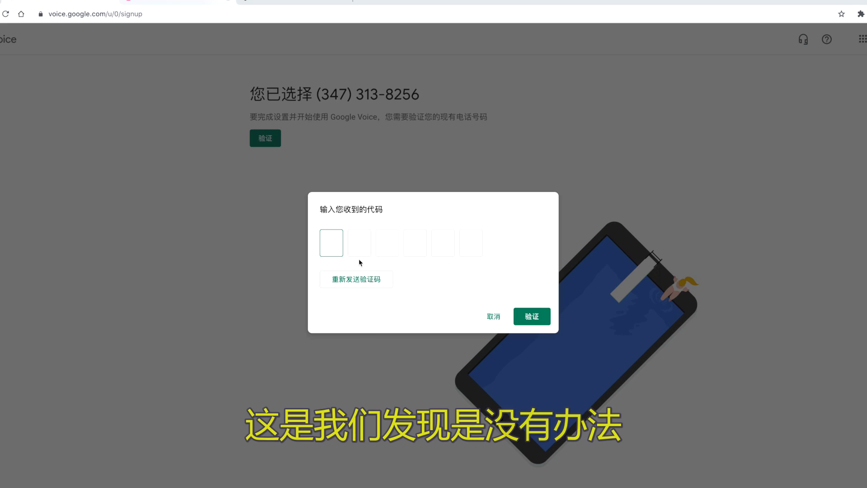
Enter the six-digit verification code and confirm the linked phone number.
click(333, 239)
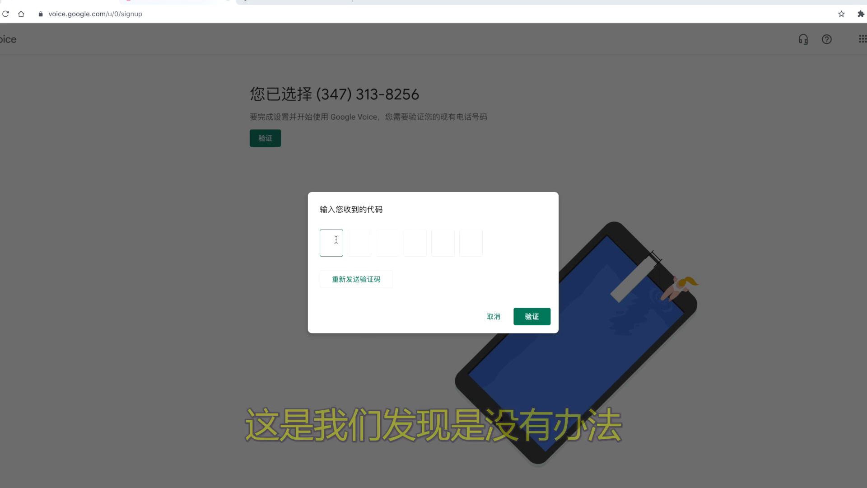
click(308, 2)
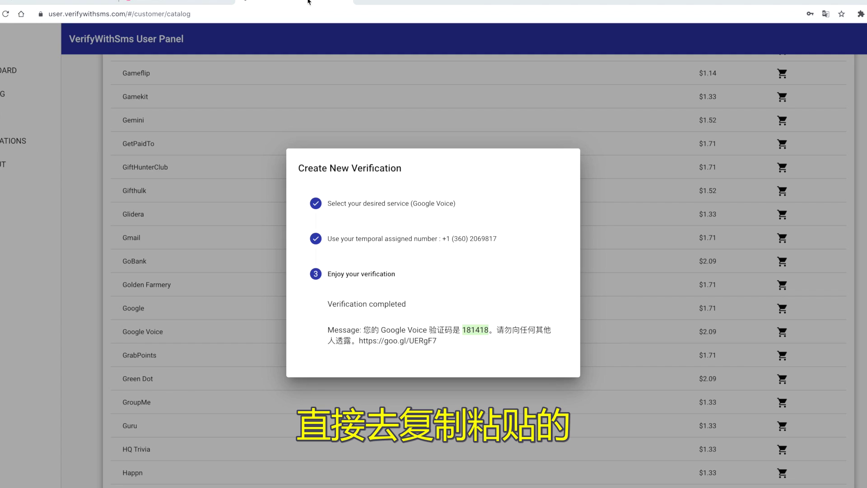
click(154, 3)
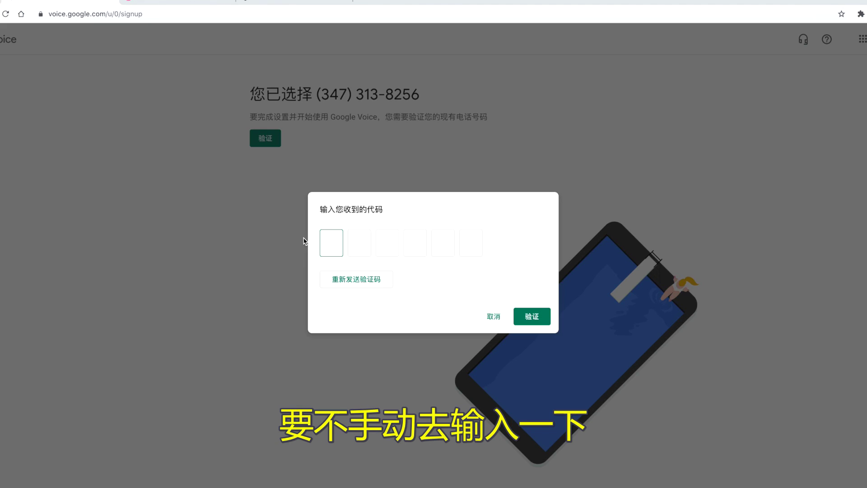
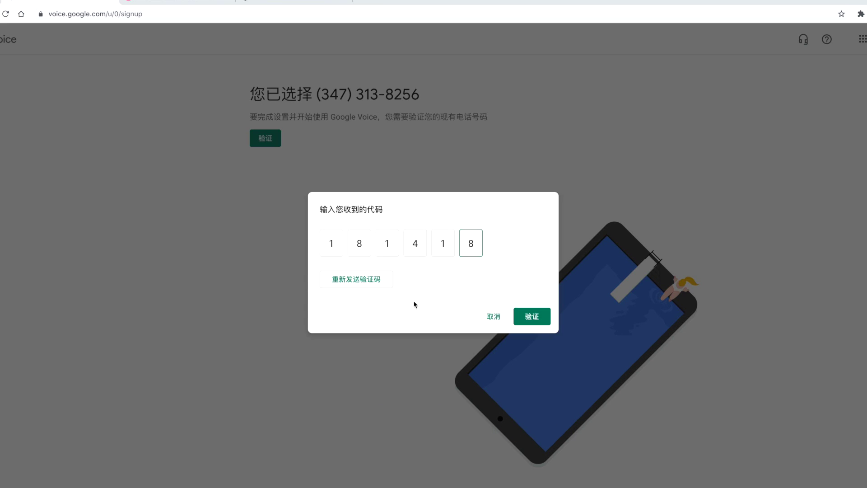
click(532, 316)
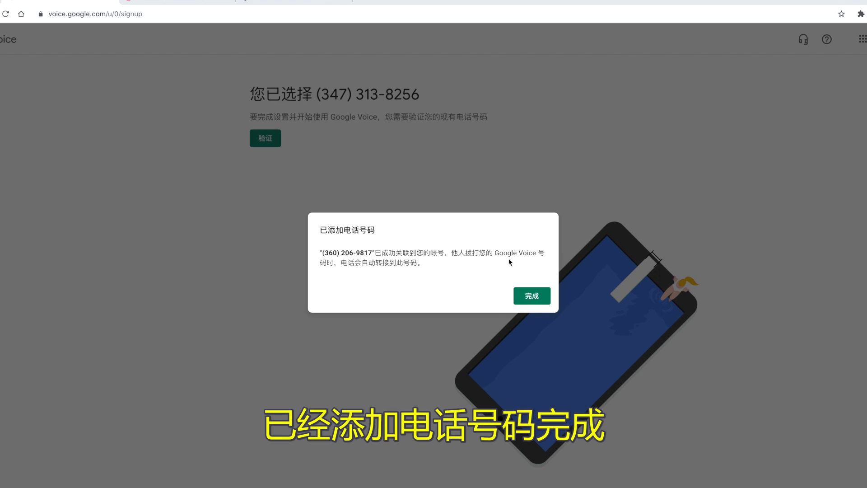
click(528, 294)
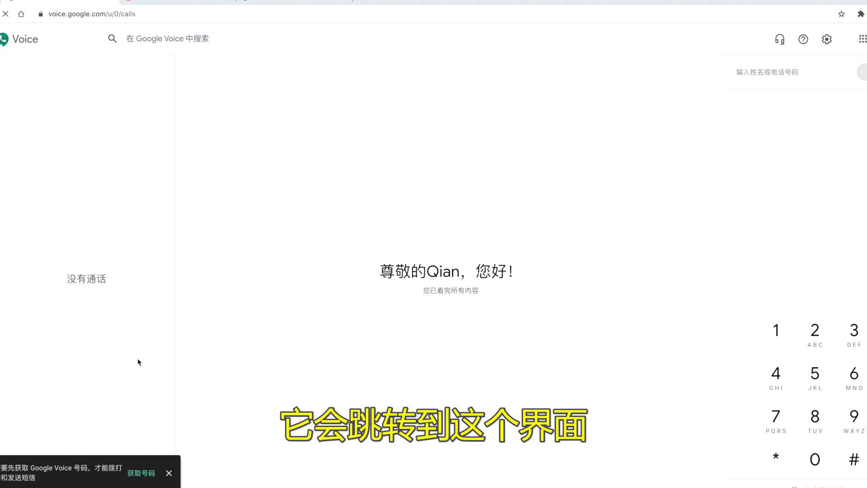
Search the number chooser for area code 347, retrying until New York numbers appear.
click(141, 474)
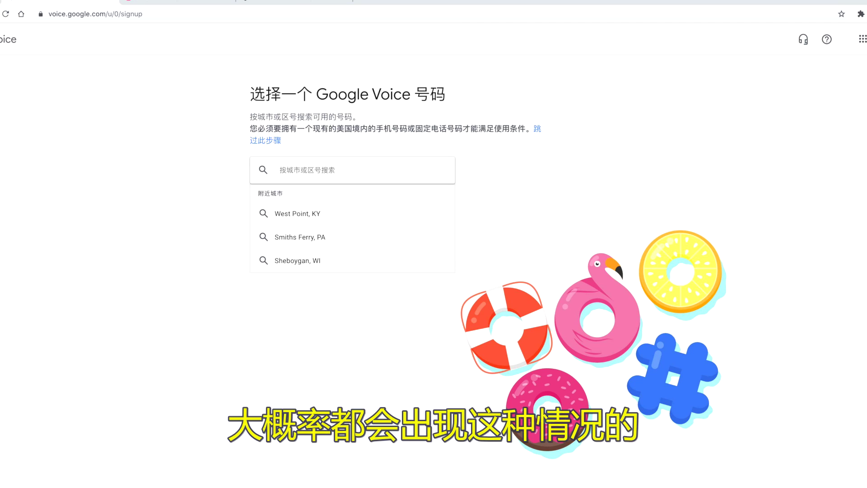
click(298, 168)
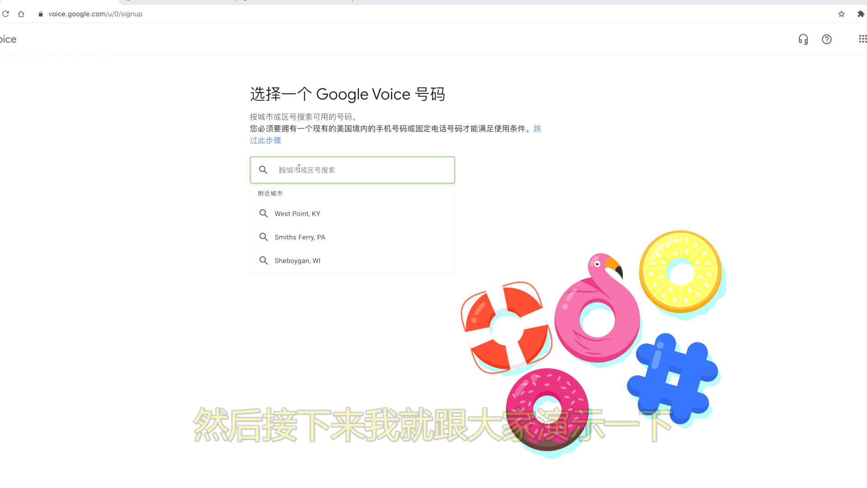
text(347)
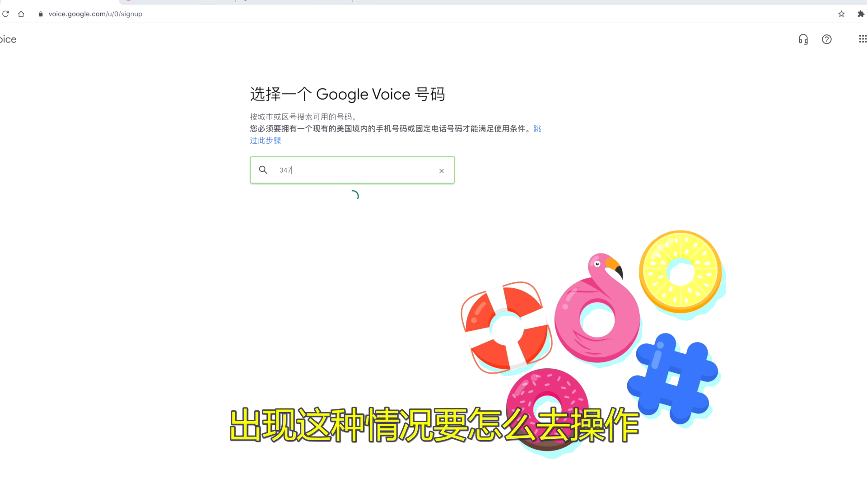
key(BackSpace)
key(BackSpace)
key(BackSpace)
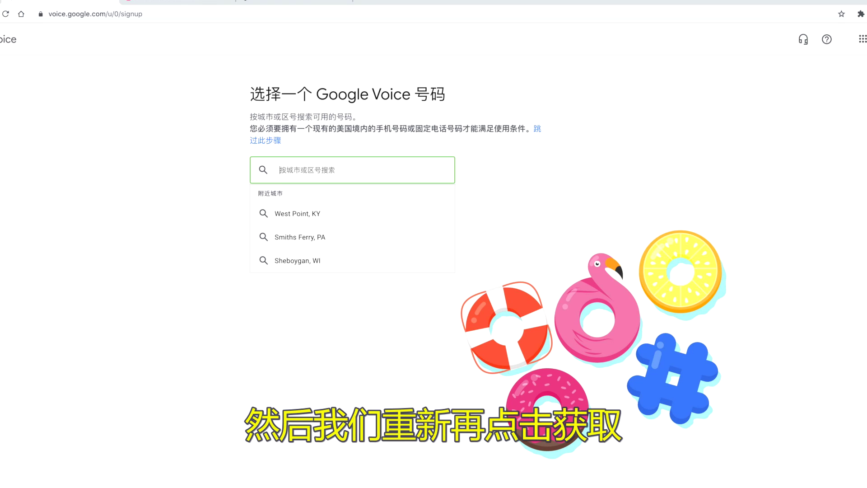
text(347)
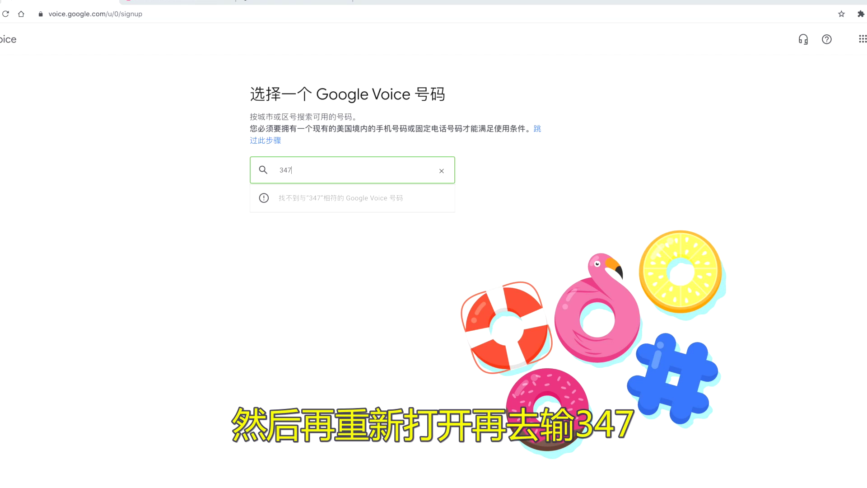
key(BackSpace)
key(BackSpace)
key(BackSpace)
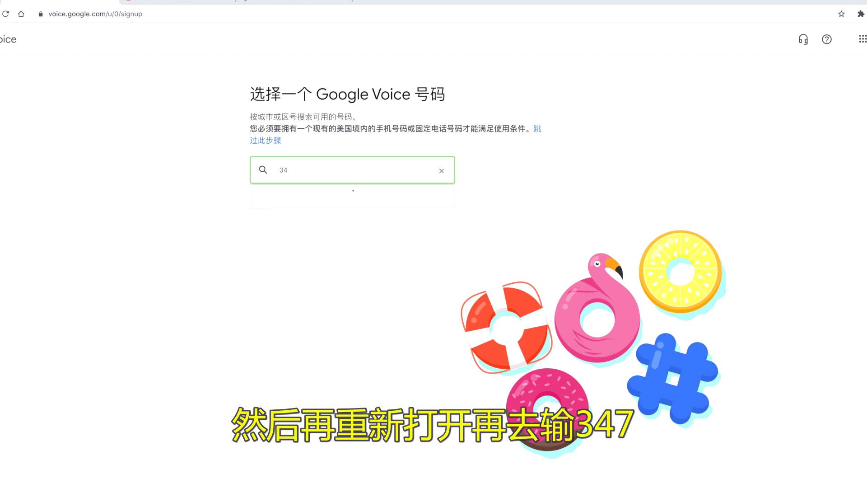
text(347)
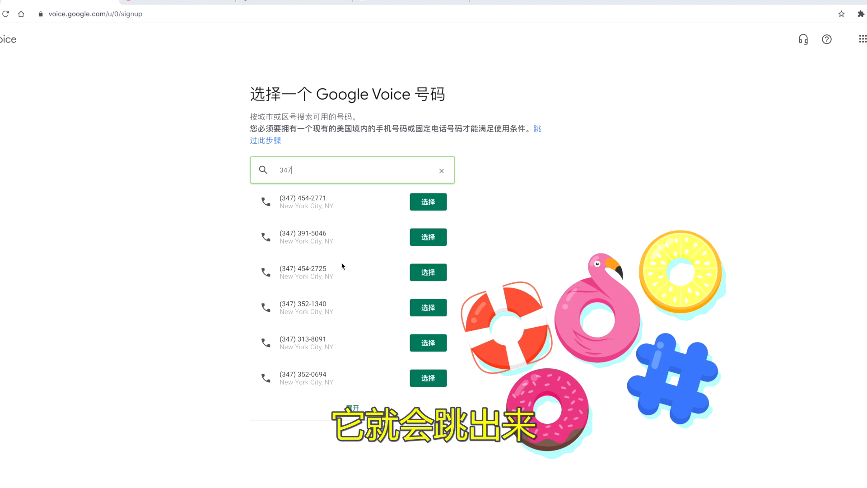
click(181, 306)
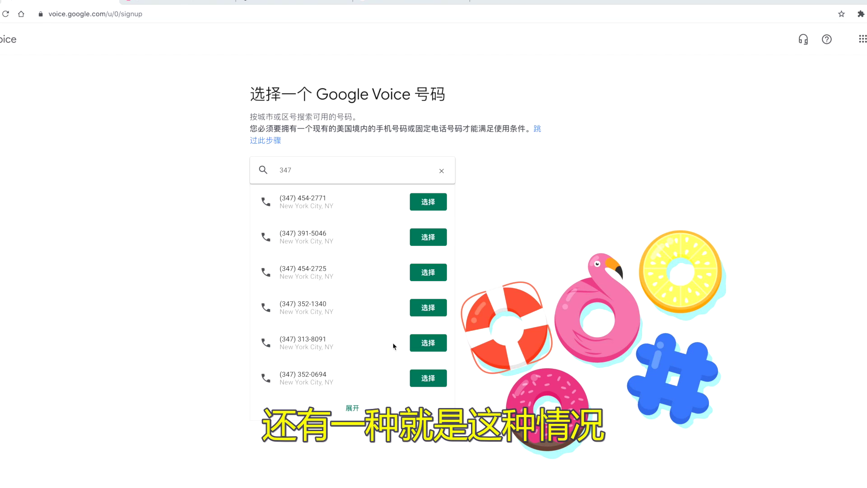
Try claiming the fifth 347 number and dismiss the resulting error.
click(342, 415)
scroll(352, 294, down, 2)
click(421, 261)
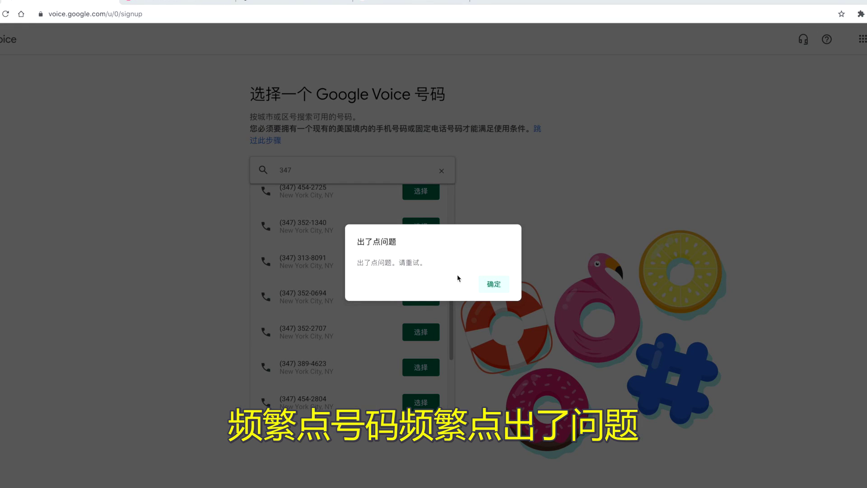
Search area code 323, expand the list, and try claiming a Los Angeles number.
click(493, 284)
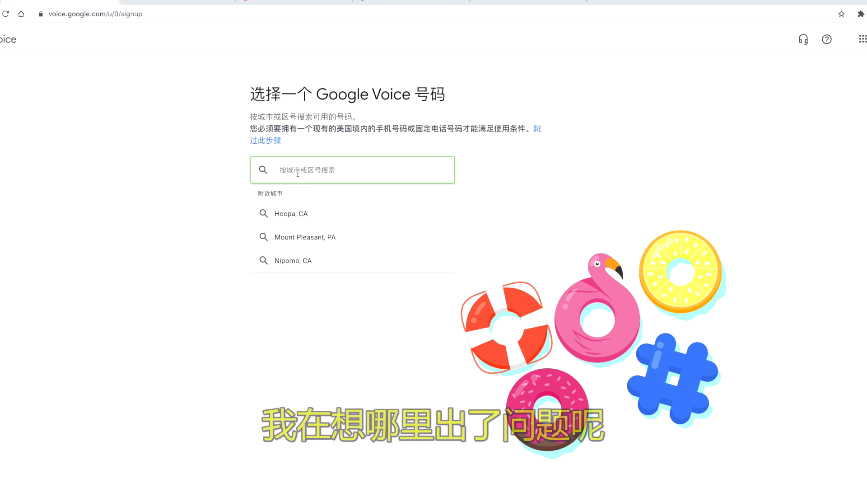
text(323)
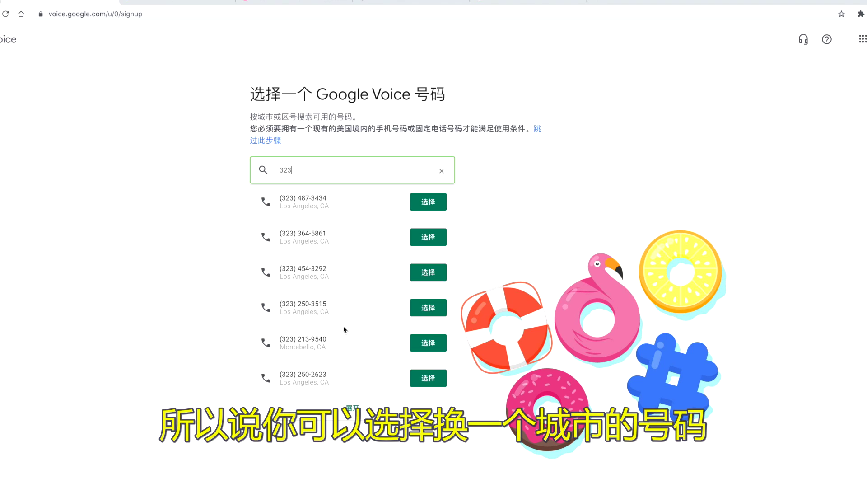
click(352, 411)
scroll(357, 361, down, 3)
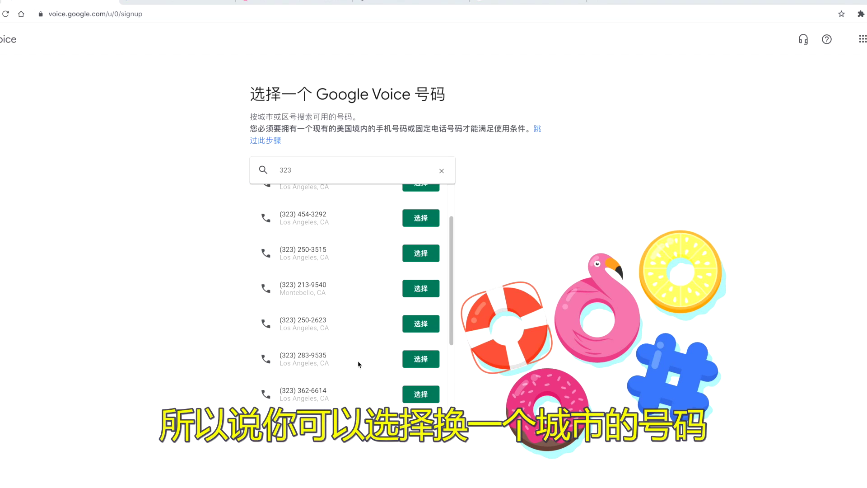
scroll(357, 361, down, 2)
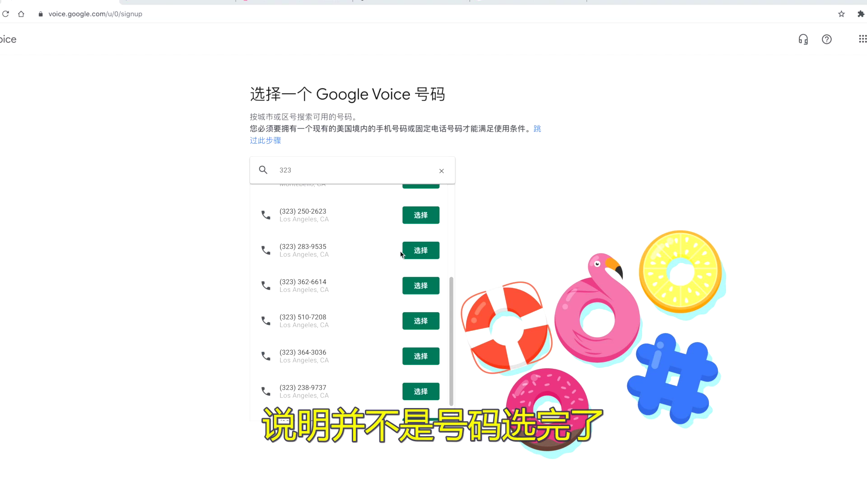
click(419, 251)
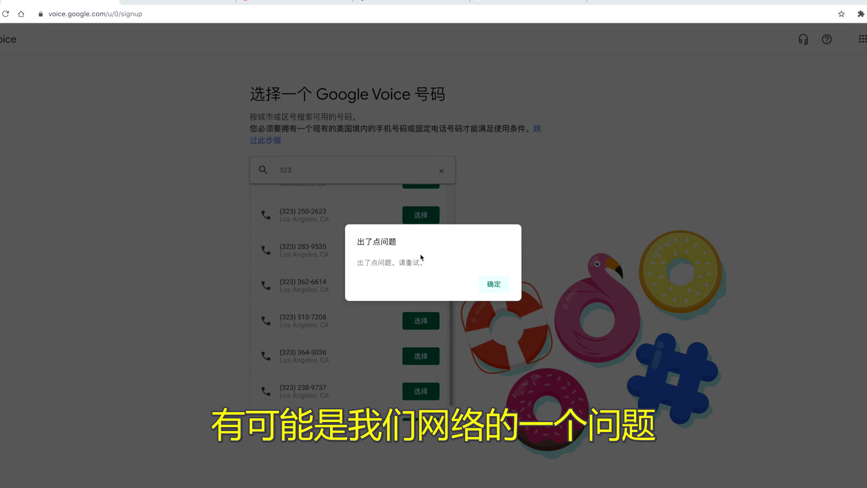